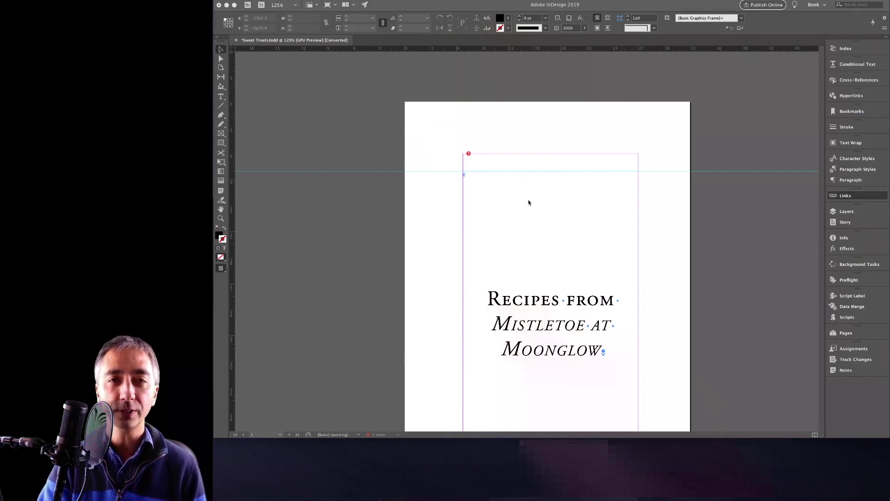
Show the link details for missing Sweet_Treats_Draft_5_Books_2.docx and zoom in on the title frame.
left_click(469, 157)
key("super+equal")
key("super+equal")
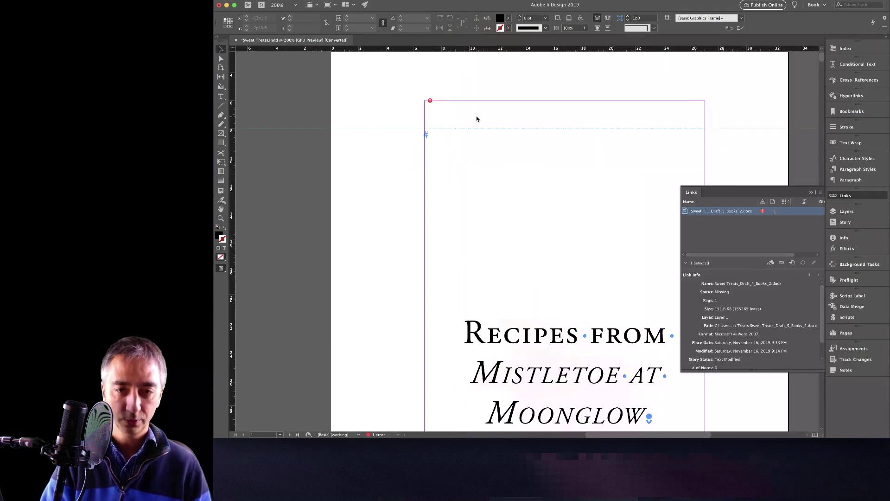
mouse_move(452, 82)
left_mouse_down()
mouse_move(402, 88)
mouse_move(412, 138)
mouse_move(424, 82)
left_mouse_up()
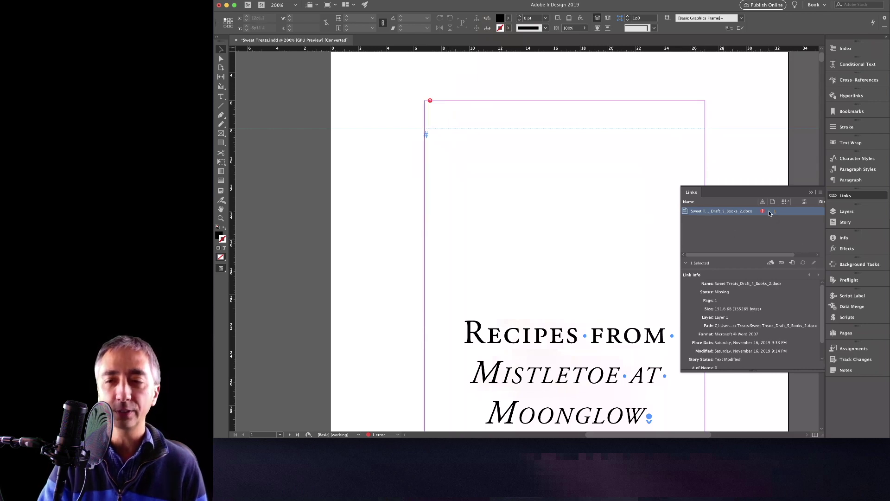
mouse_move(765, 179)
left_mouse_down()
mouse_move(744, 190)
mouse_move(788, 229)
mouse_move(728, 204)
mouse_move(763, 211)
left_mouse_up()
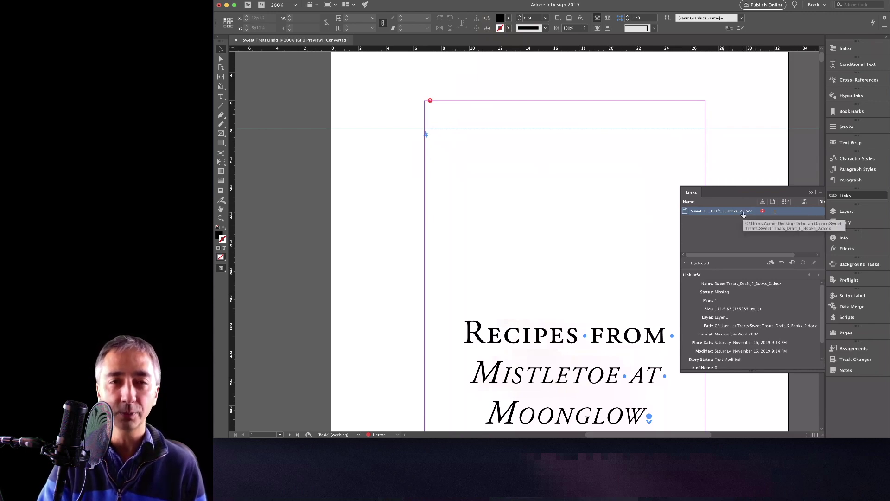
scroll(586, 215, "right", 3)
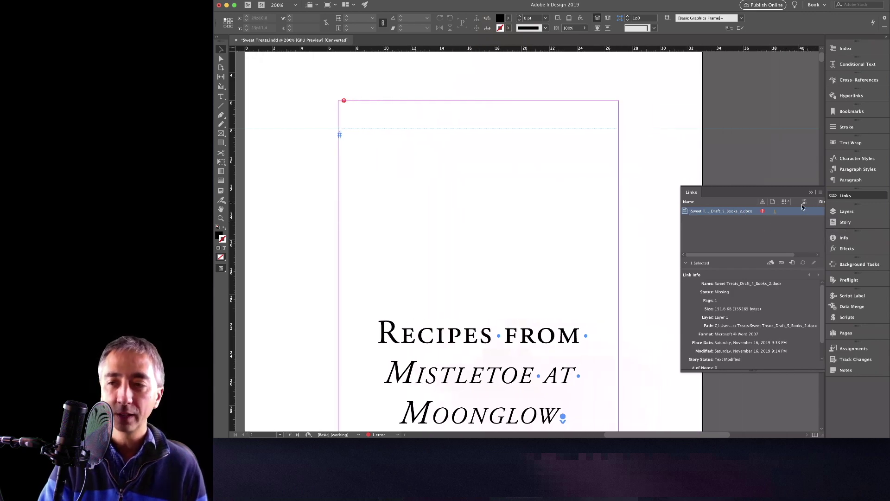
Check the missing Word link's context and Links panel menus, where Unlink is greyed out.
right_click(734, 213)
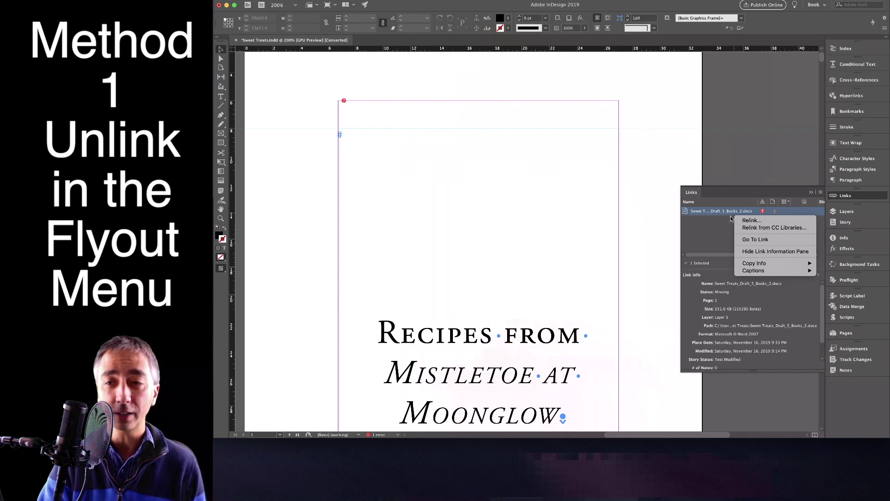
left_click(727, 224)
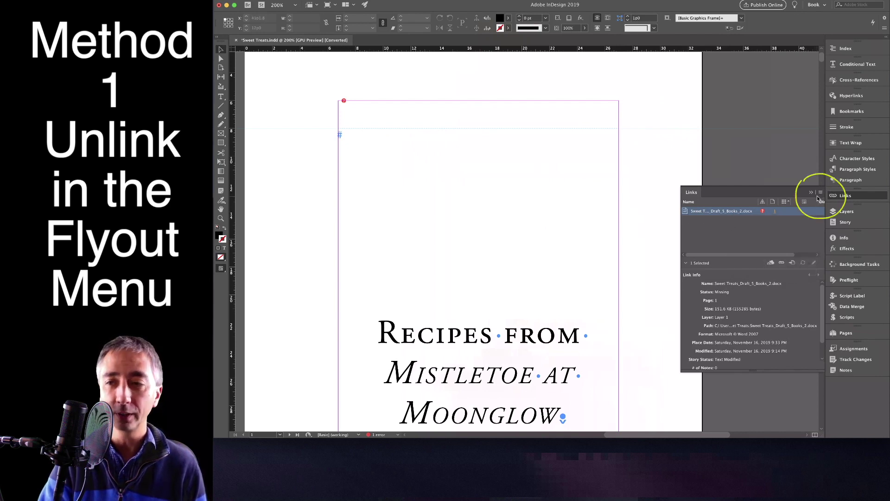
left_click(820, 192)
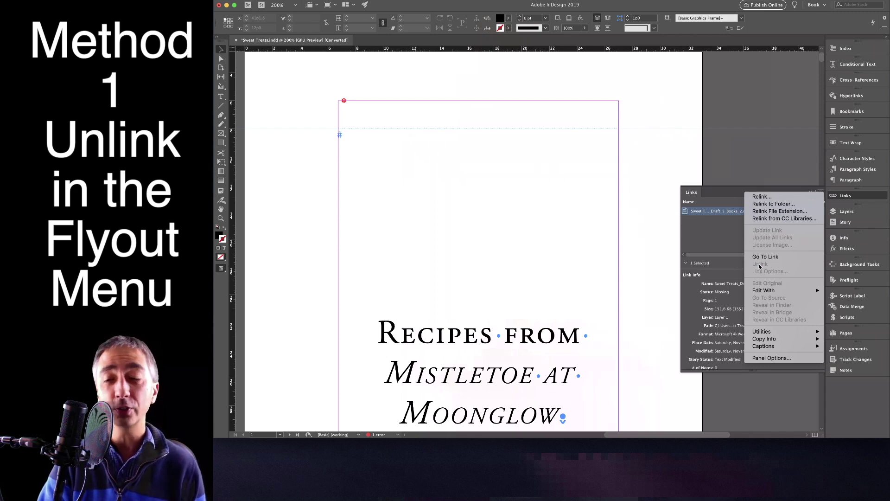
left_click(738, 199)
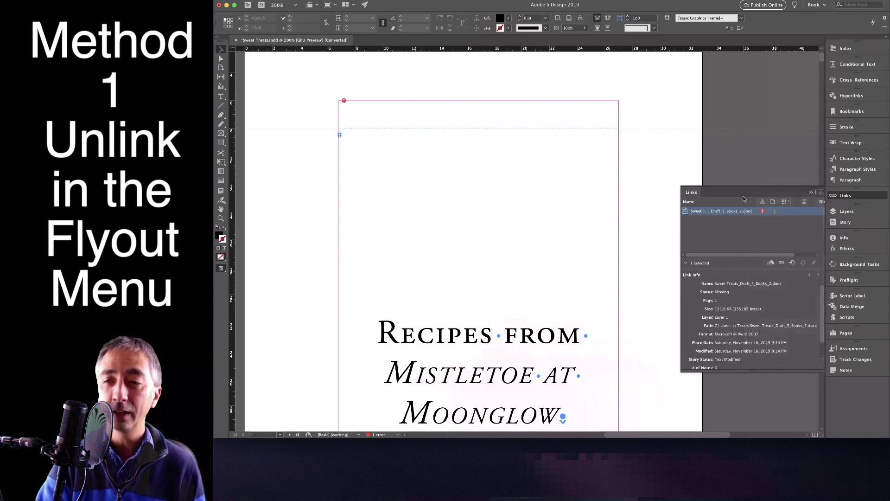
left_click(820, 193)
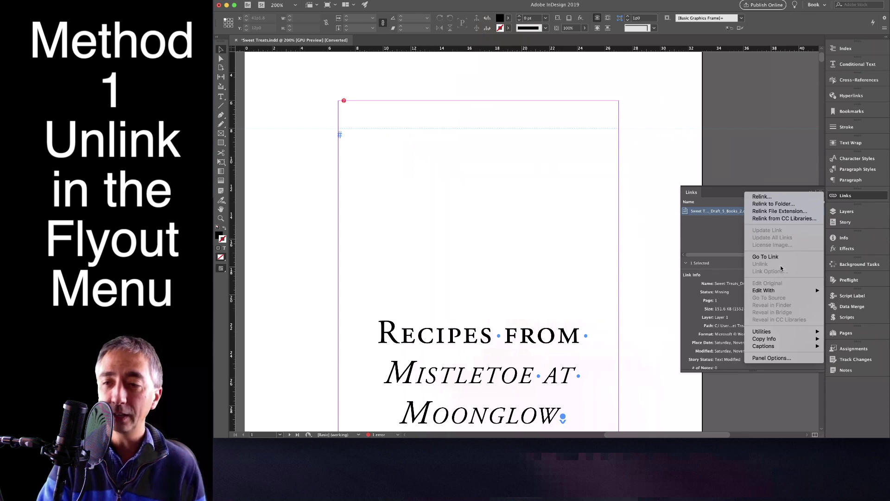
Dismiss the Links panel flyout menu.
left_click(731, 245)
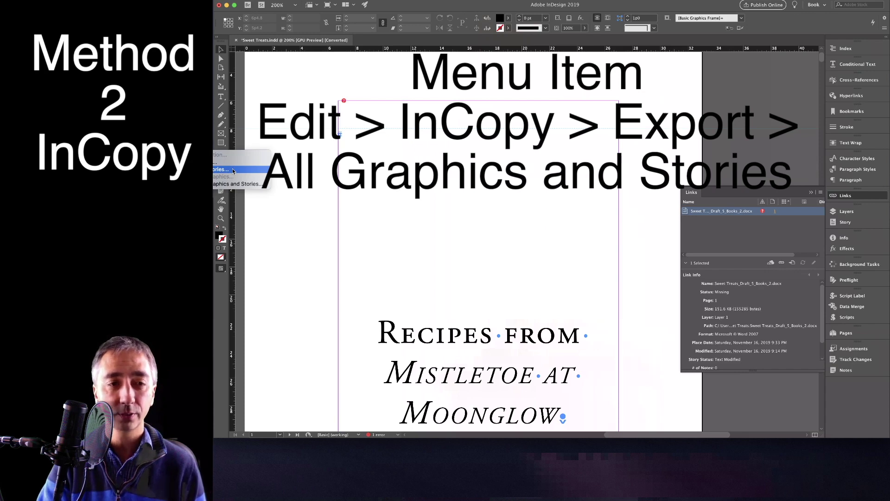
Export all graphics and stories as Sweet Treats.icml into Desktop > broken indesign link, saving the document.
left_click(233, 171)
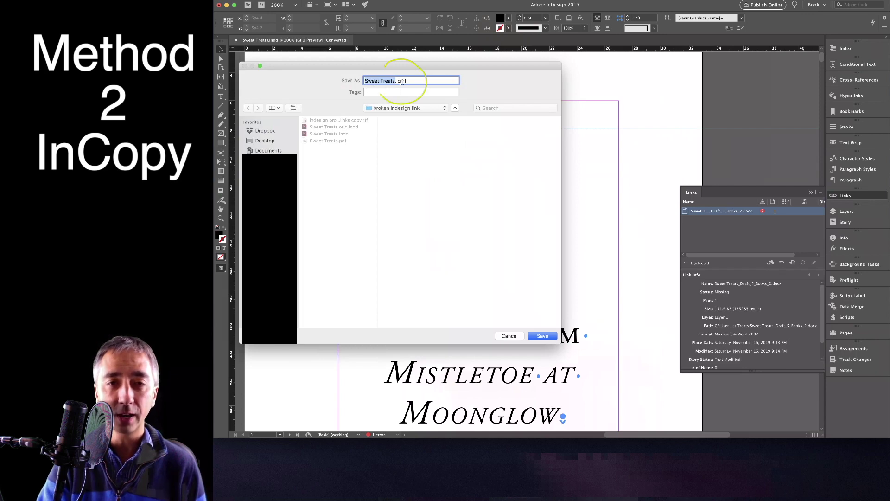
left_click_drag(409, 81, 396, 81)
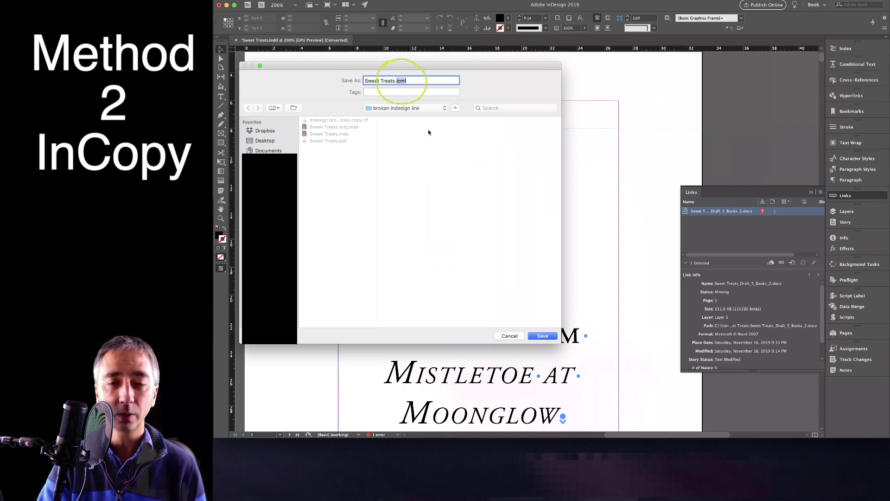
left_click(265, 141)
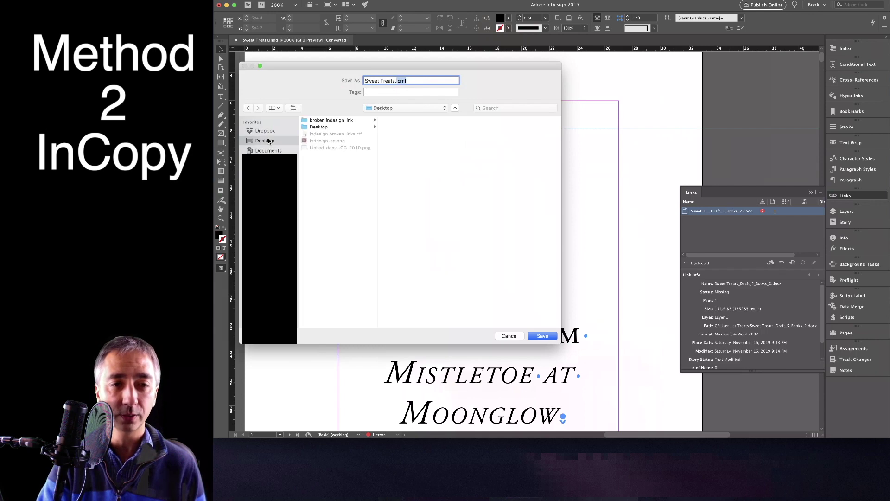
left_click(343, 120)
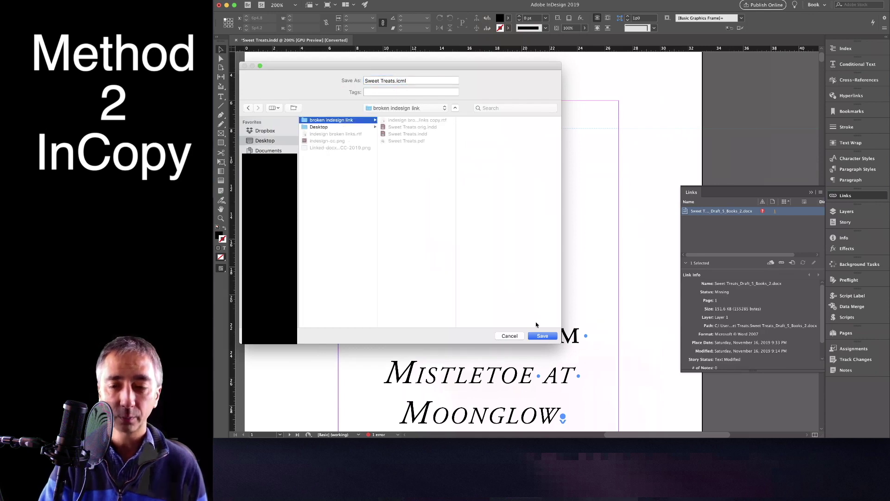
left_click(540, 337)
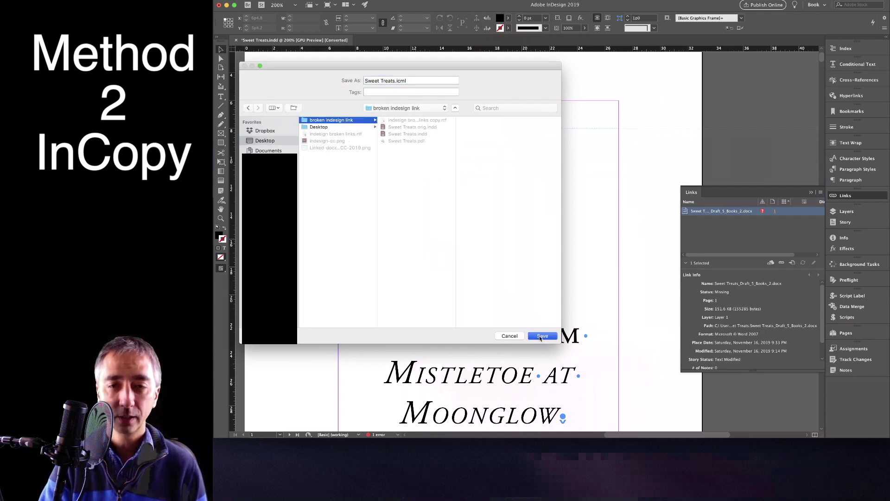
left_click(541, 336)
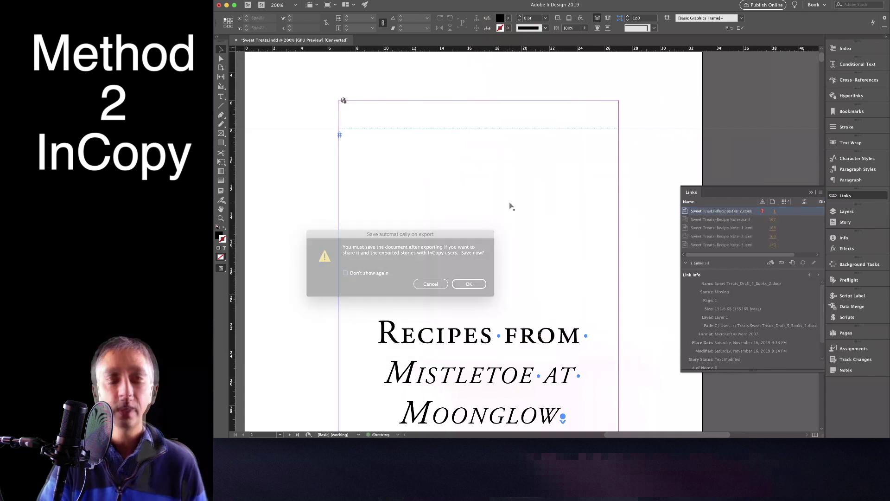
key("Return")
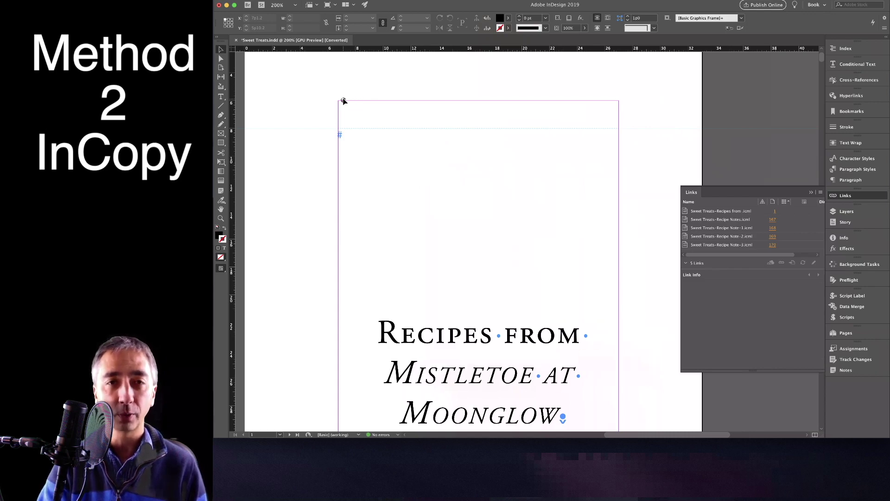
Zoom out over page 1 and view the Sweet Treats-Recipes from.icml link details.
scroll(451, 189, "down", 1)
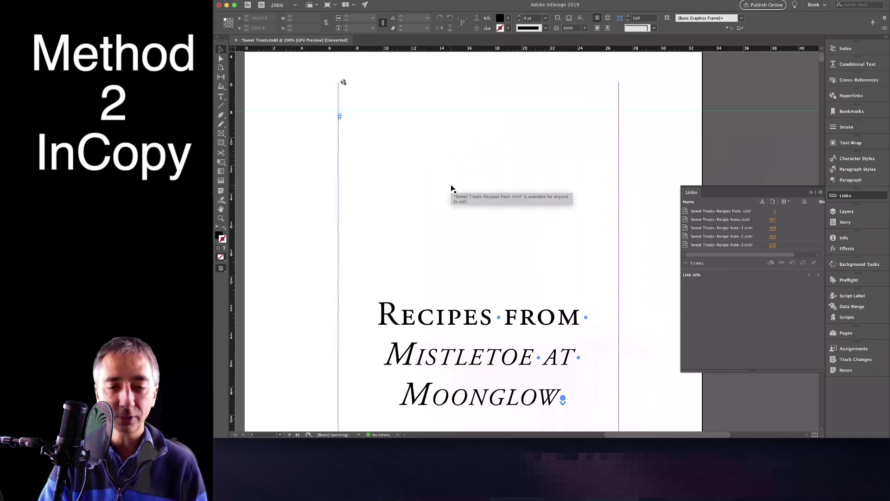
key("super+minus")
key("super+minus")
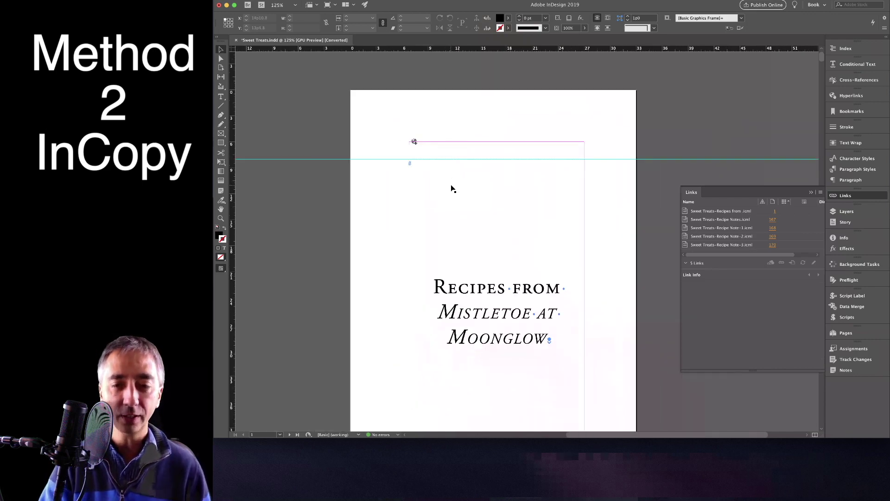
scroll(451, 189, "down", 5)
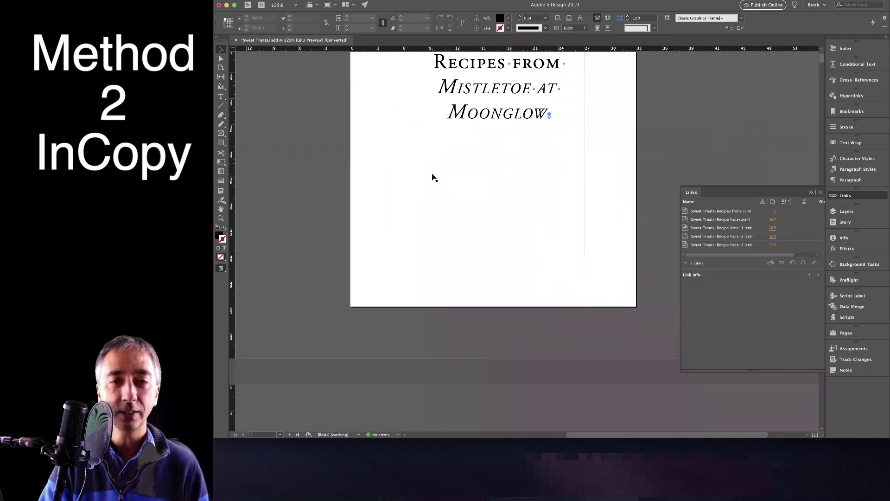
scroll(499, 132, "up", 1)
scroll(500, 131, "up", 10)
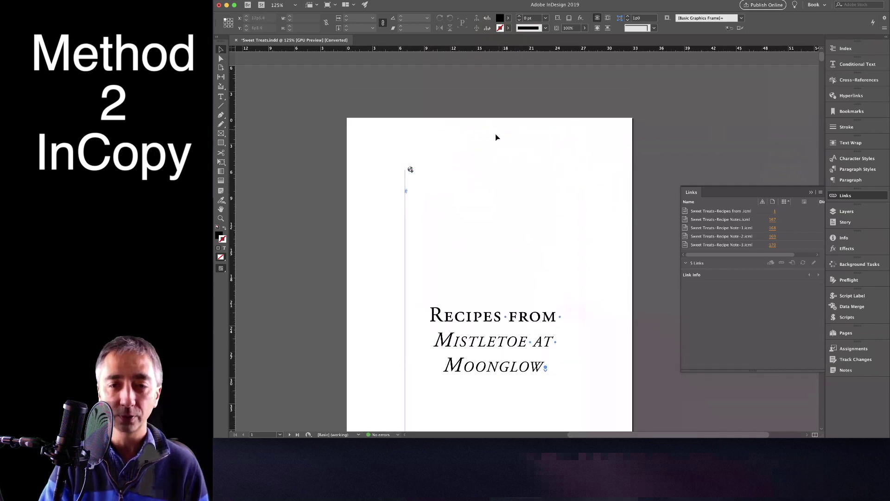
scroll(491, 135, "down", 2)
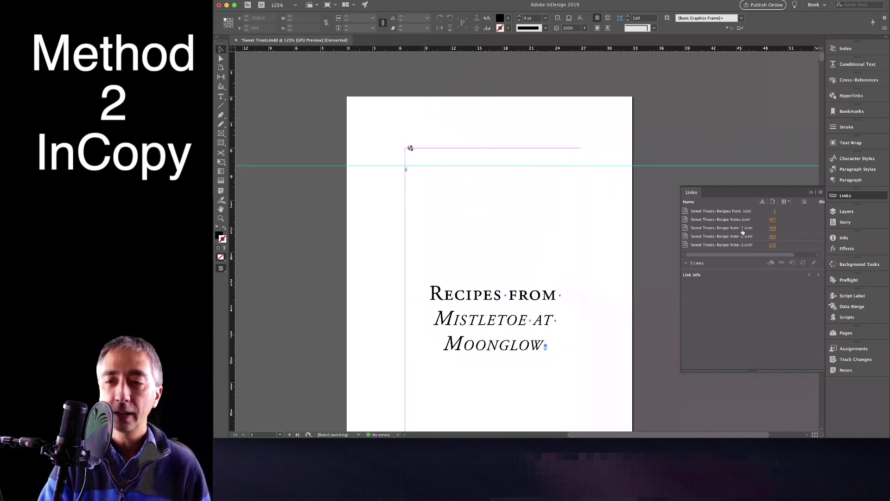
left_click(721, 212)
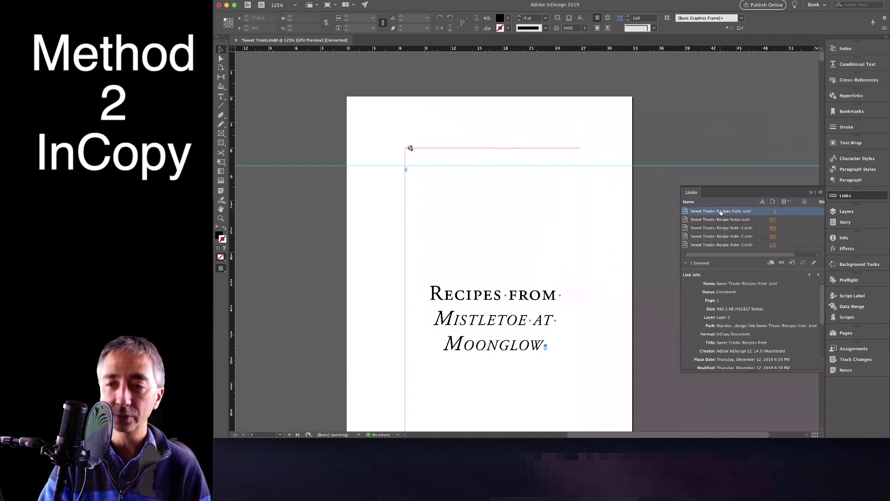
Select the five exported .icml story links and unlink them via the Links panel menu.
left_click(721, 246, "shift")
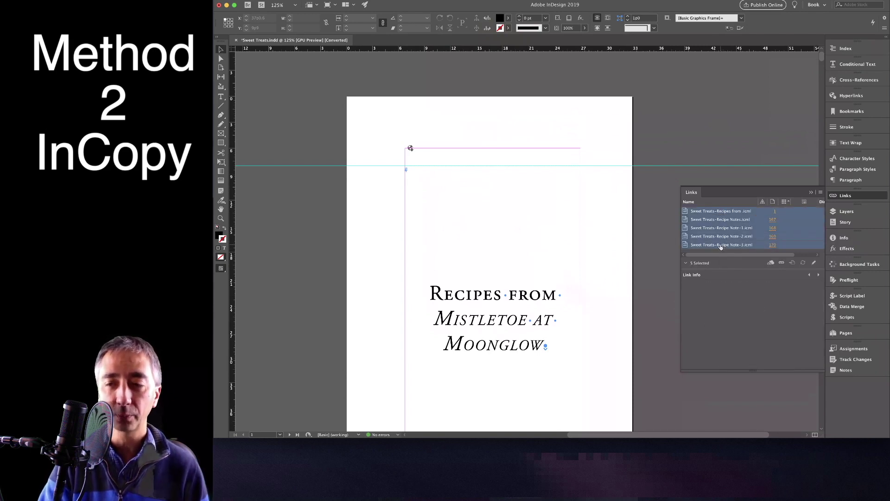
left_click(821, 193)
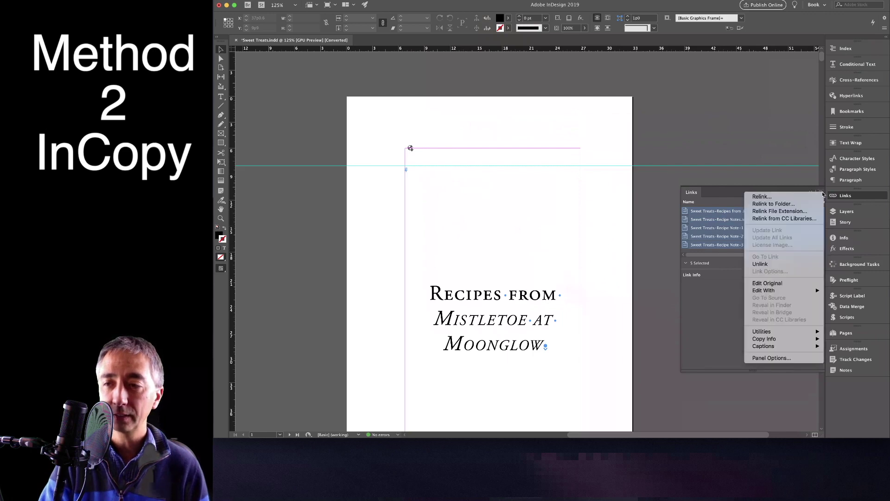
left_click(767, 263)
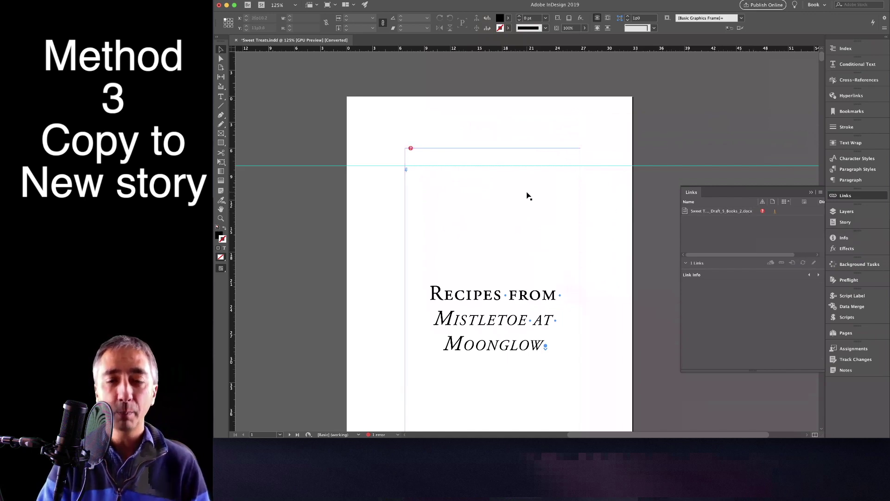
Select all text of the threaded Sweet Treats story from the title frame through the recipe spreads.
scroll(527, 195, "right", 4)
scroll(527, 194, "down", 1)
scroll(527, 194, "left", 1)
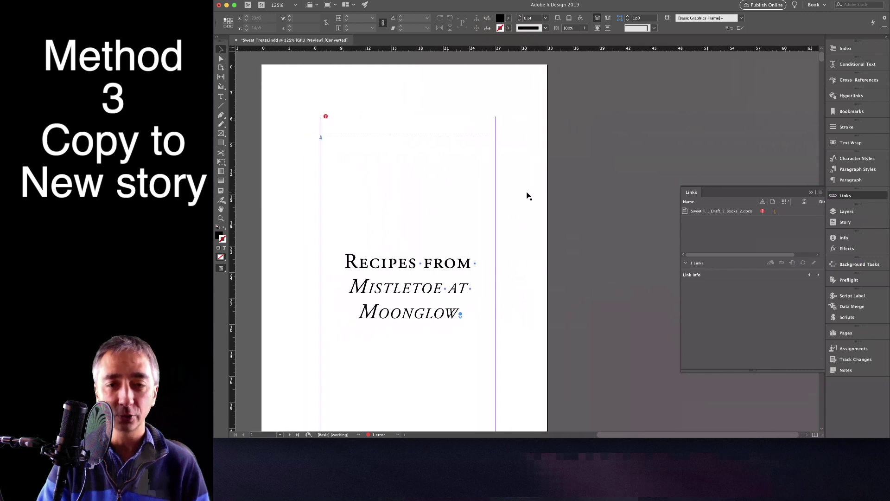
double_click(410, 220)
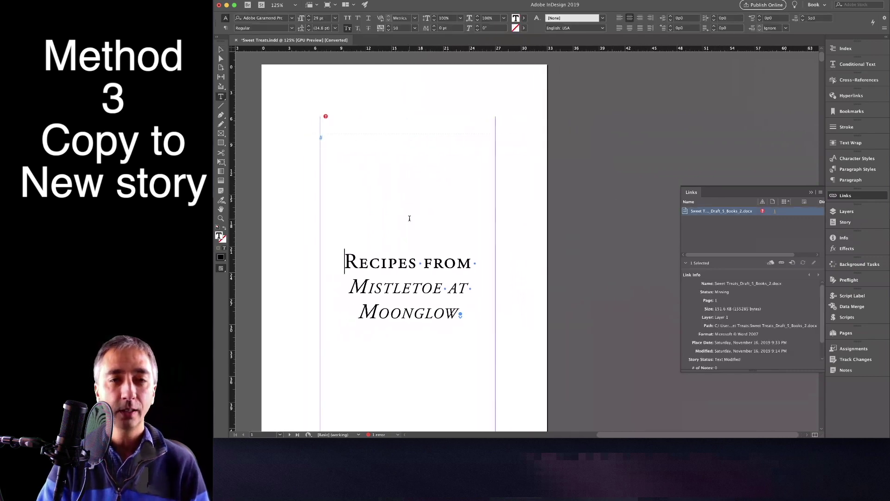
key("super+minus")
key("super+minus")
key("super+minus")
key("super+minus")
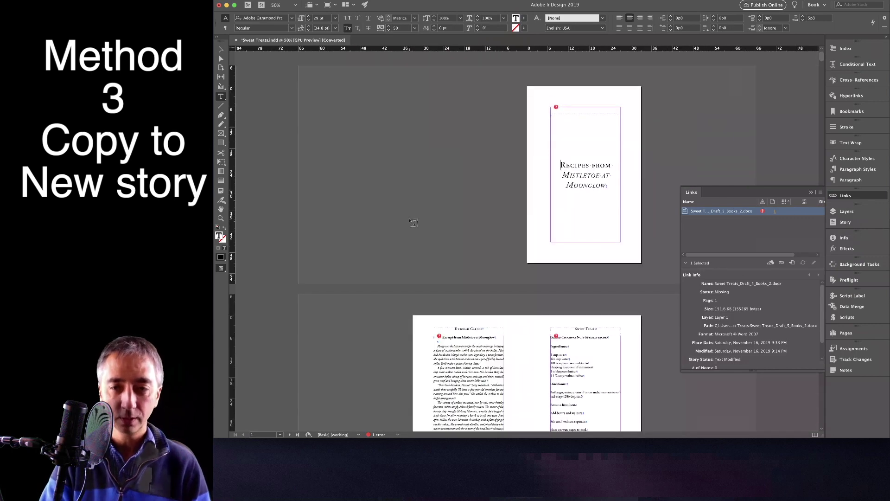
key("super+a")
scroll(531, 214, "down", 1)
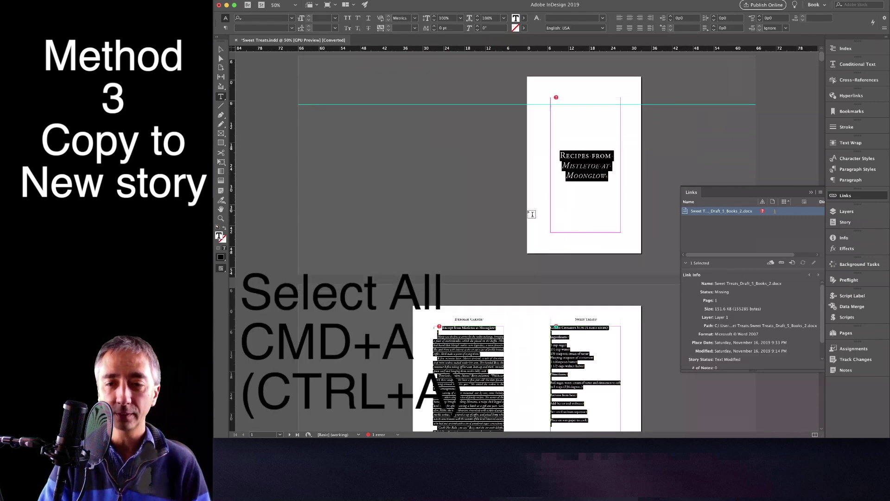
mouse_move(824, 58)
left_mouse_down()
mouse_move(820, 201)
mouse_move(817, 46)
left_mouse_up()
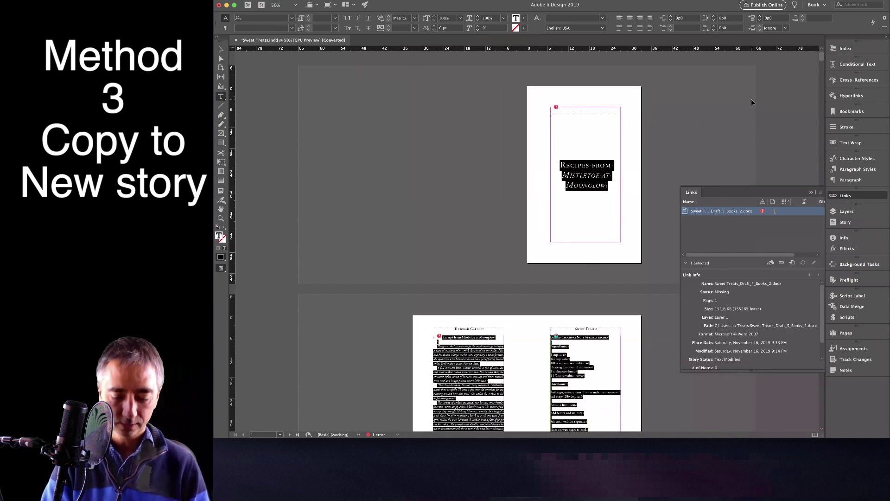
key("super+equal")
key("super+equal")
key("super+equal")
scroll(489, 242, "down", 5)
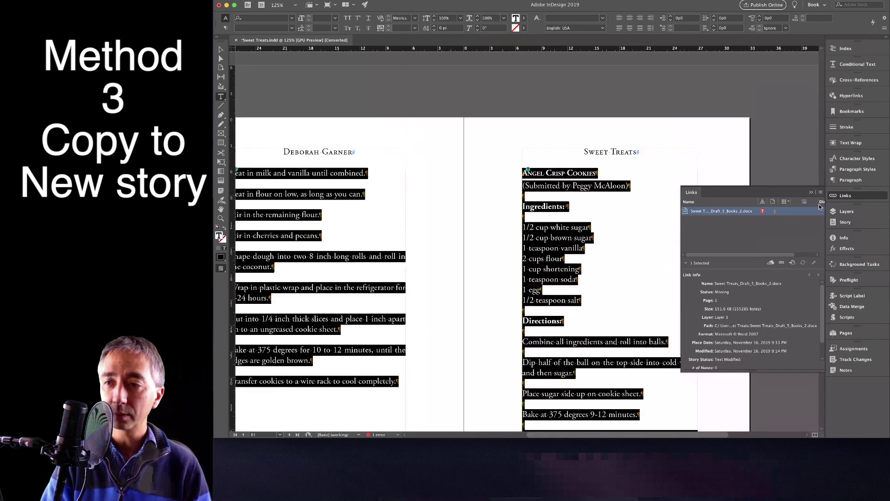
left_click_drag(818, 204, 821, 68)
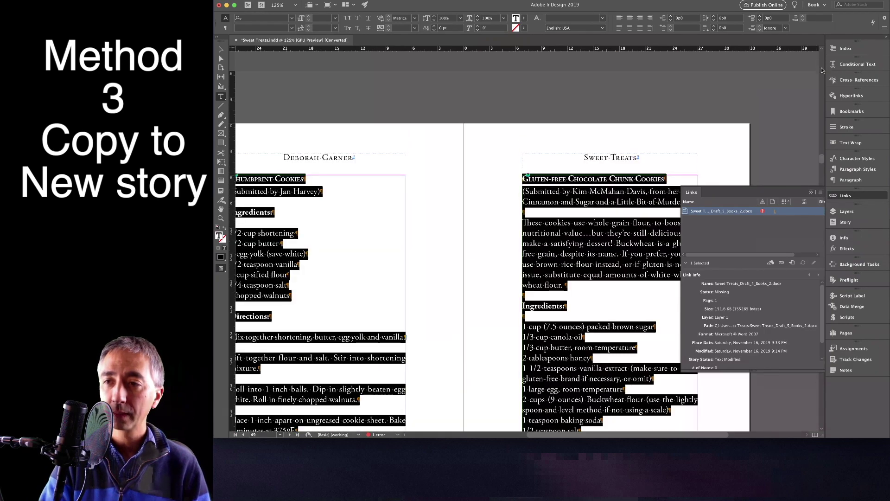
Paste the copied story as a new text frame and place it right of the title page.
left_click_drag(822, 157, 821, 55)
scroll(648, 171, "up", 1)
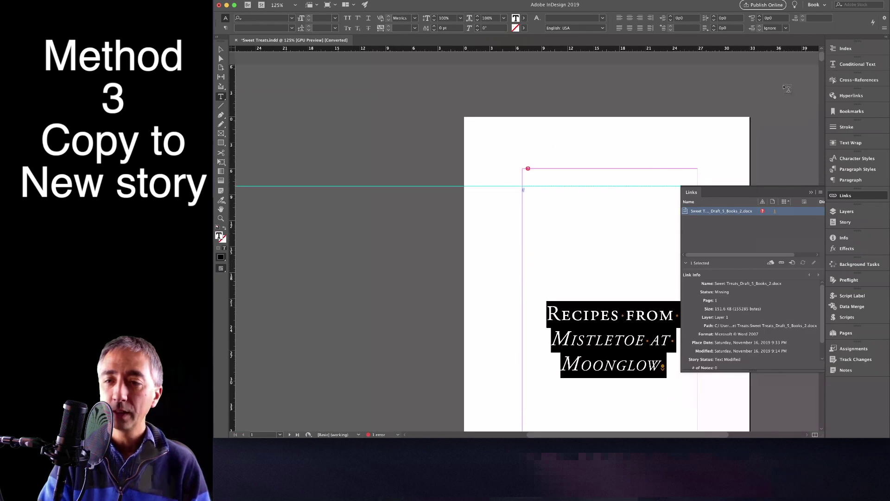
scroll(647, 171, "right", 1)
scroll(647, 171, "right", 3)
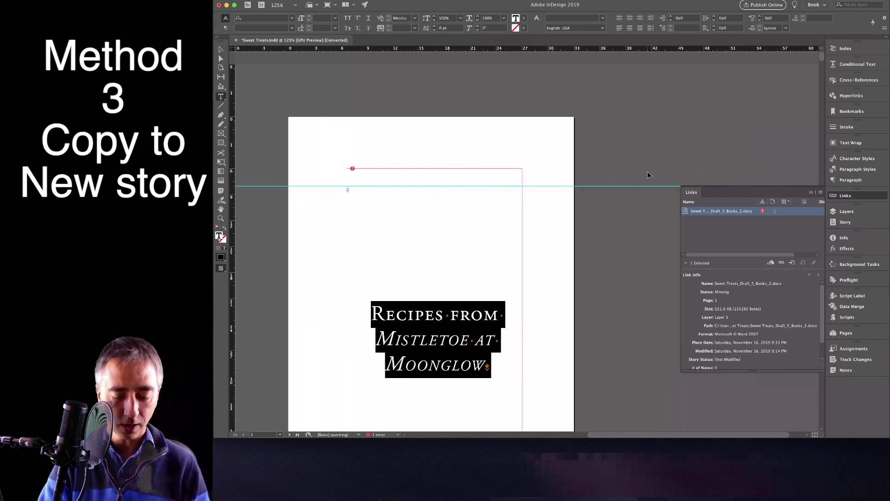
left_click(543, 196)
key("v")
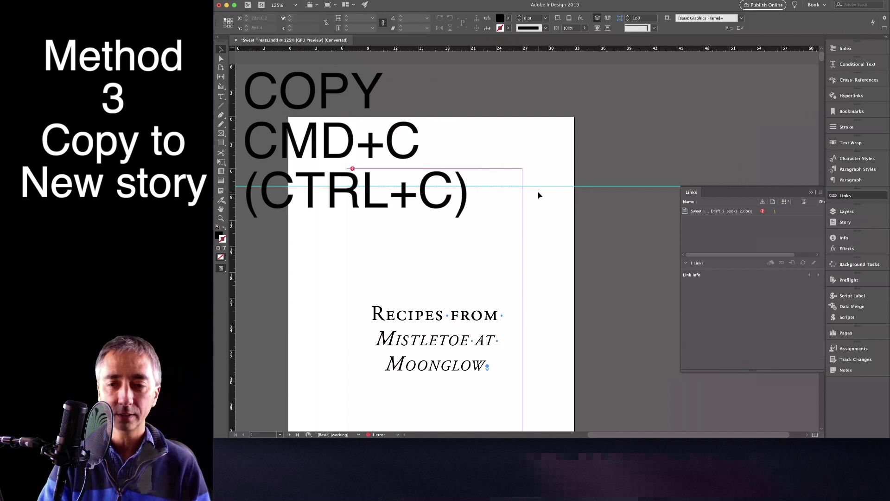
key("super+v")
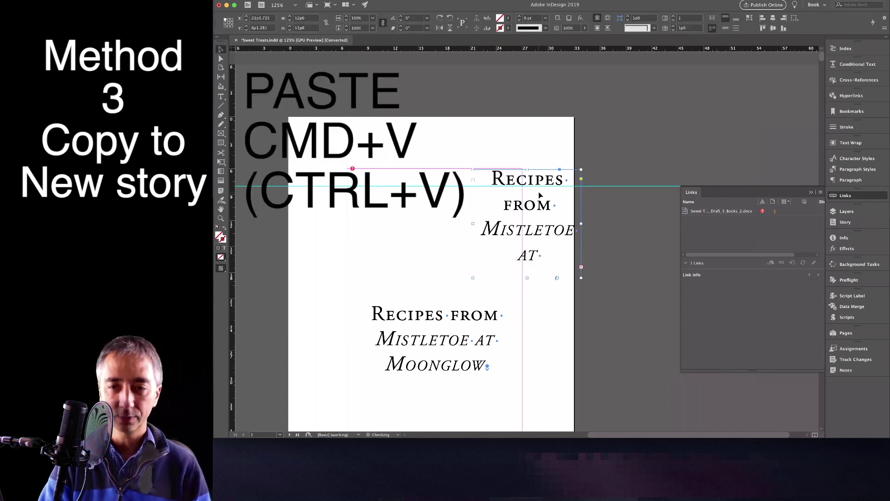
left_click_drag(538, 191, 622, 188)
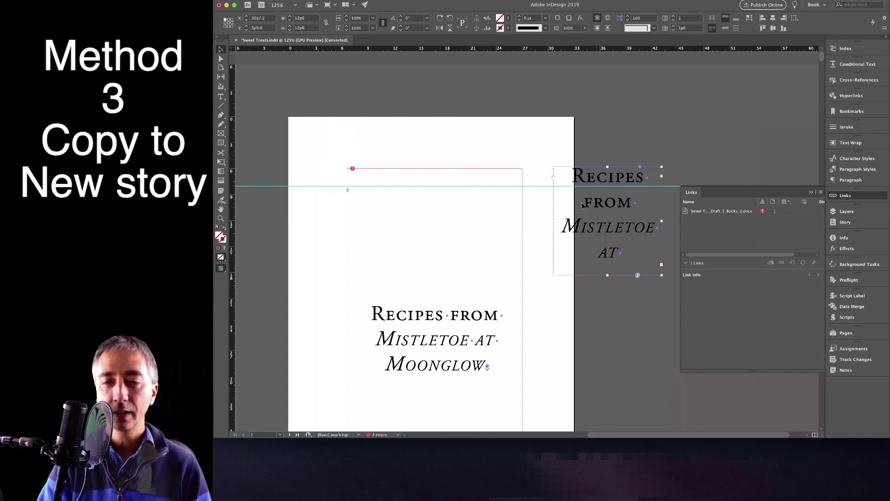
Select and delete all text in the original title story, then check the emptied pages.
double_click(461, 273)
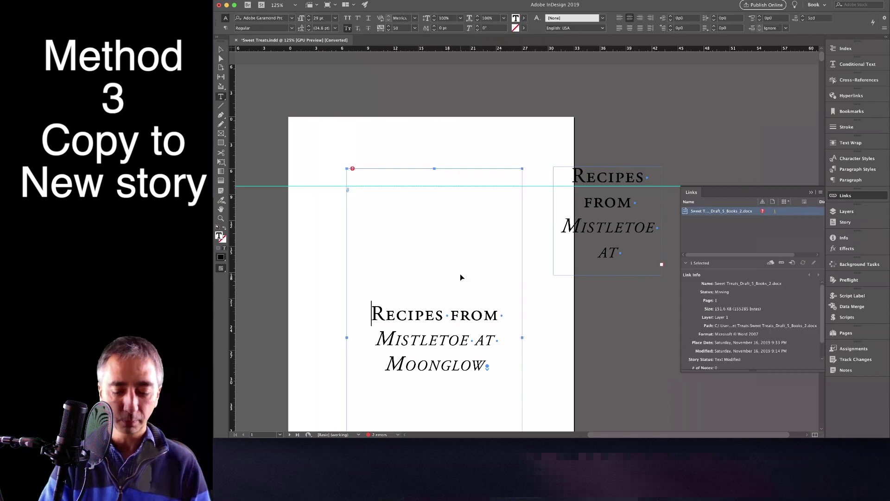
key("super+a")
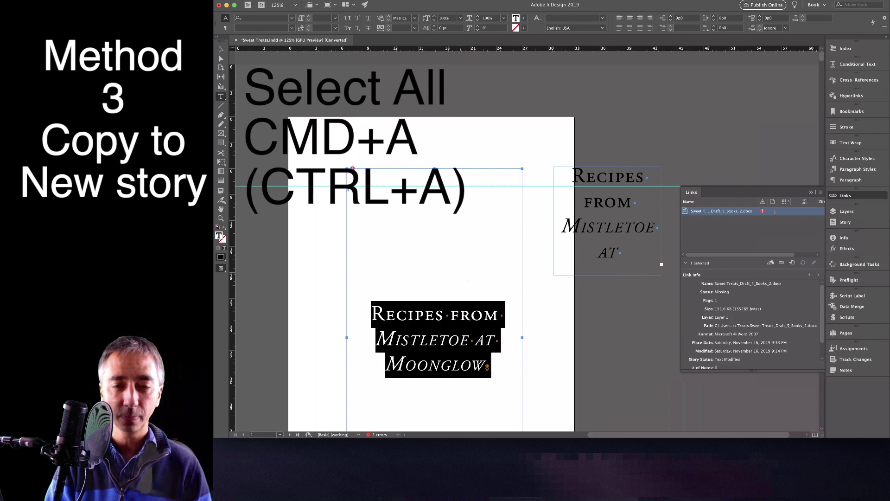
key("Delete")
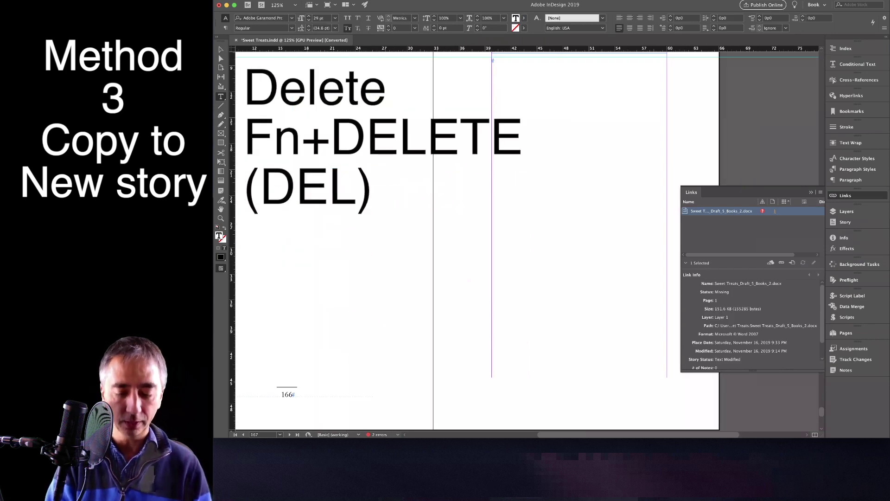
key("super+minus")
key("super+minus")
key("super+minus")
key("super+minus")
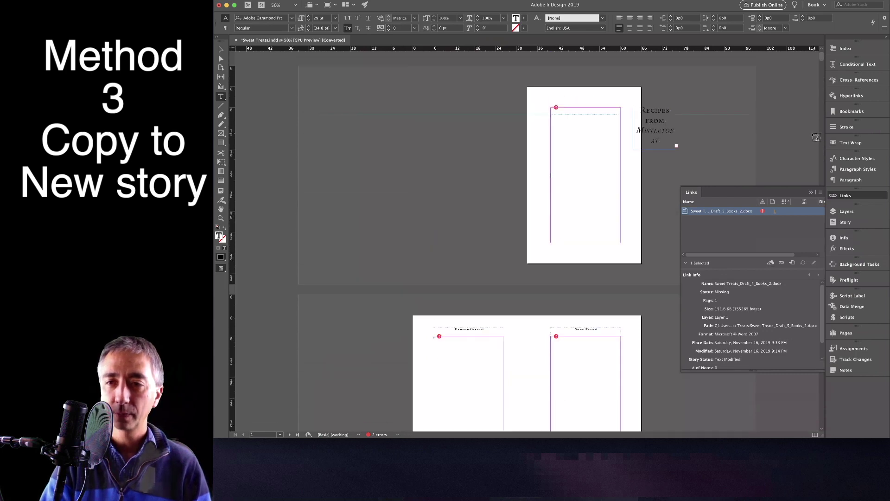
key("super+equal")
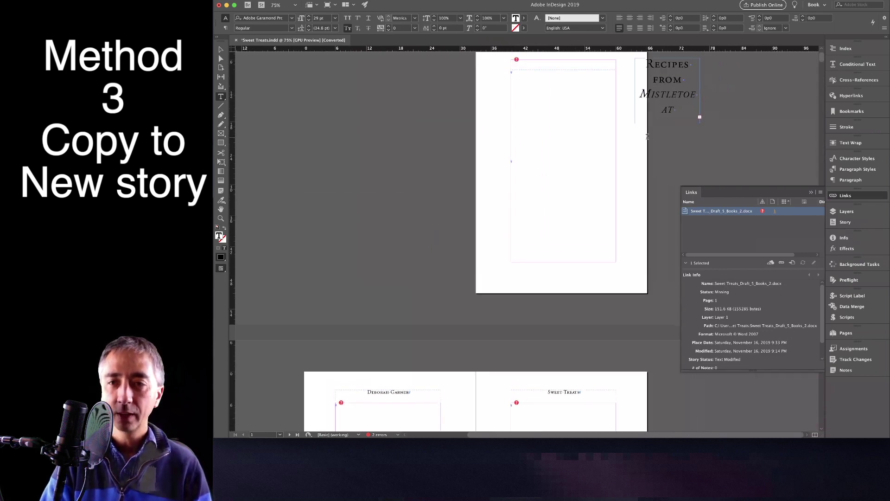
Relink the missing Word link to indesign broken links copy.rtf.
scroll(647, 136, "up", 1)
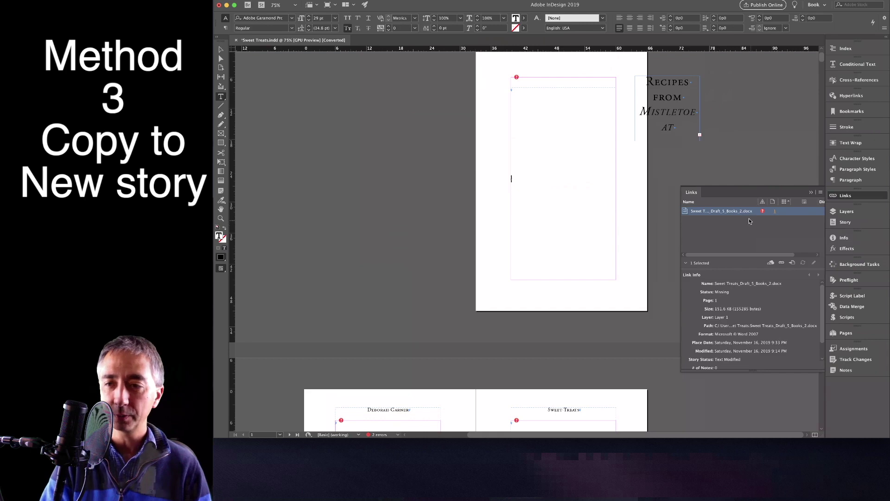
right_click(734, 212)
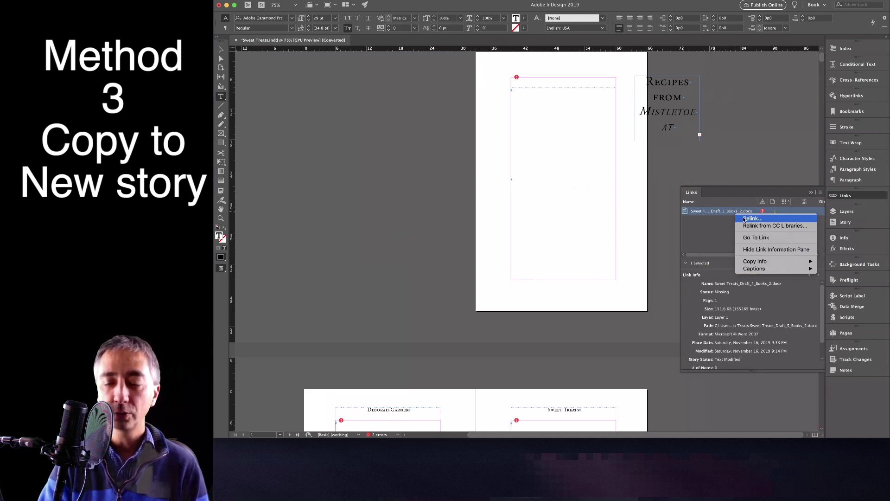
left_click(744, 219)
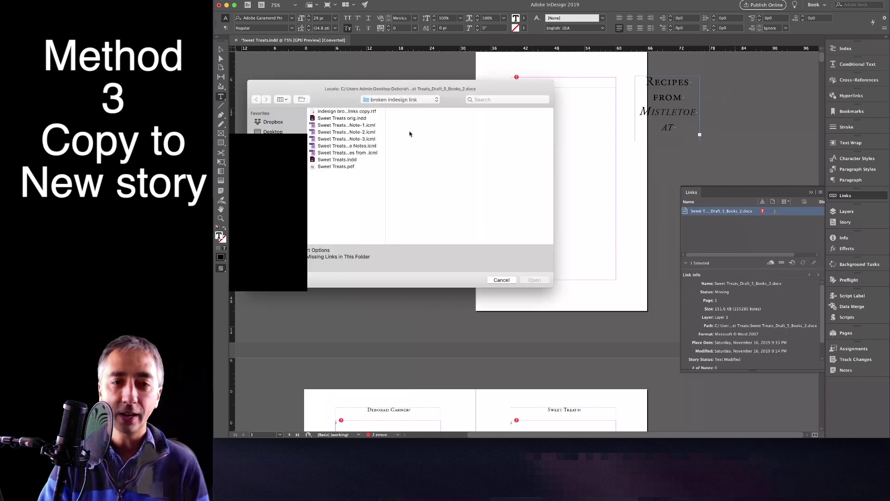
left_click(366, 112)
left_click(366, 112)
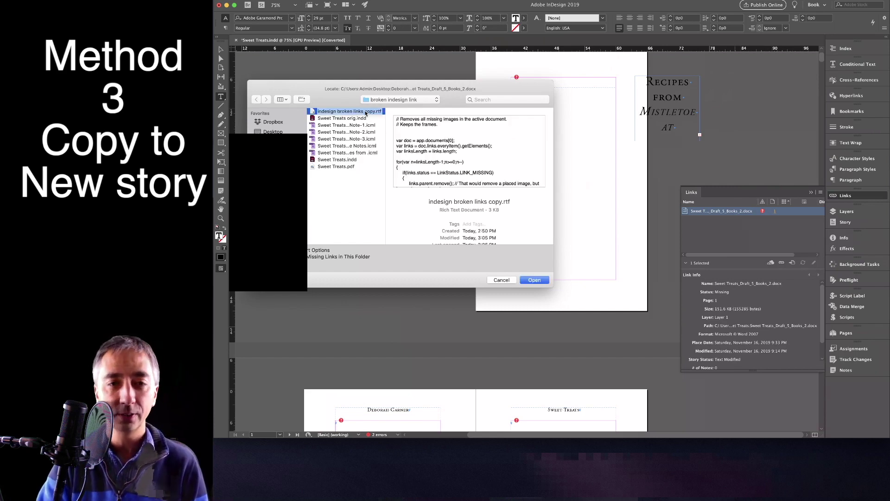
key("Escape")
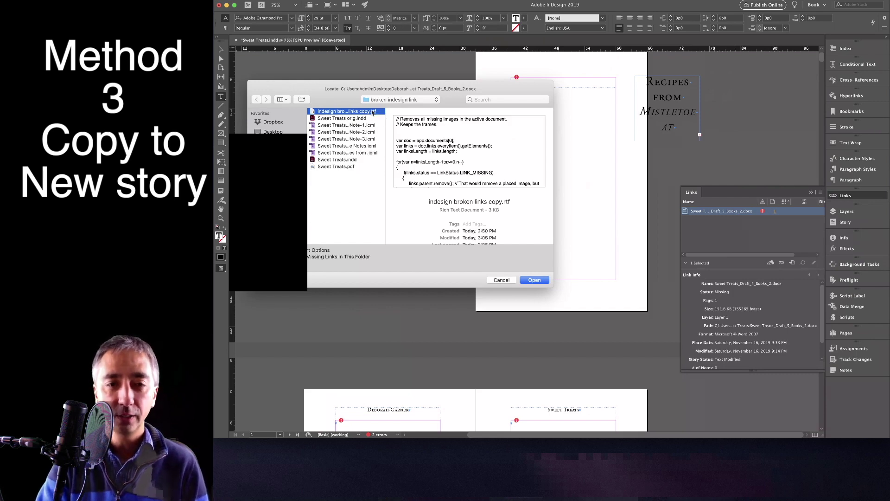
left_click(531, 281)
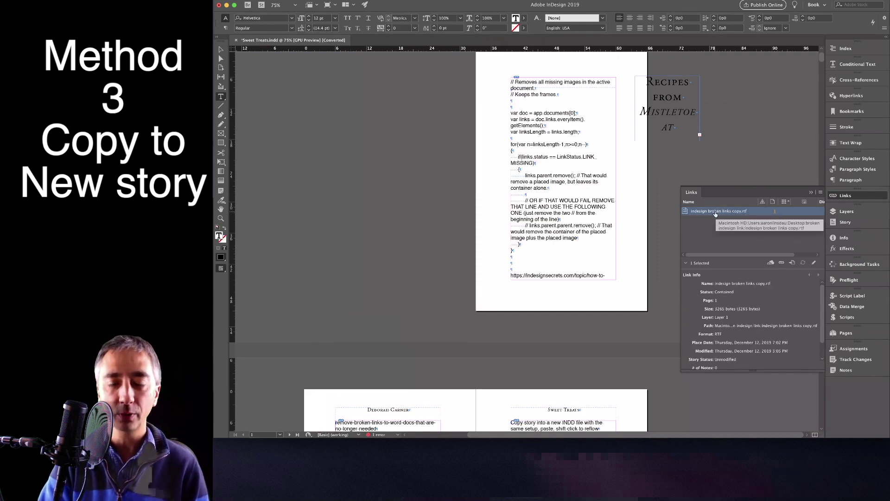
Unlink the relinked RTF story from its source file in the Links panel.
right_click(754, 211)
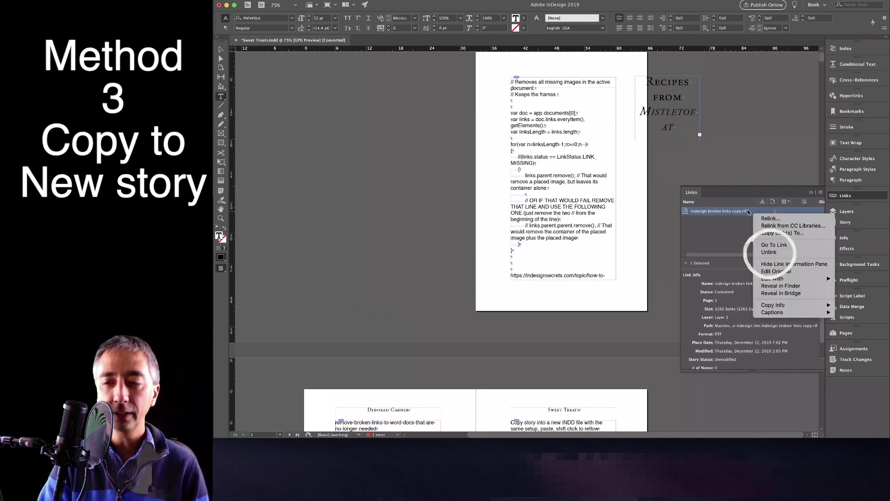
right_click(741, 211)
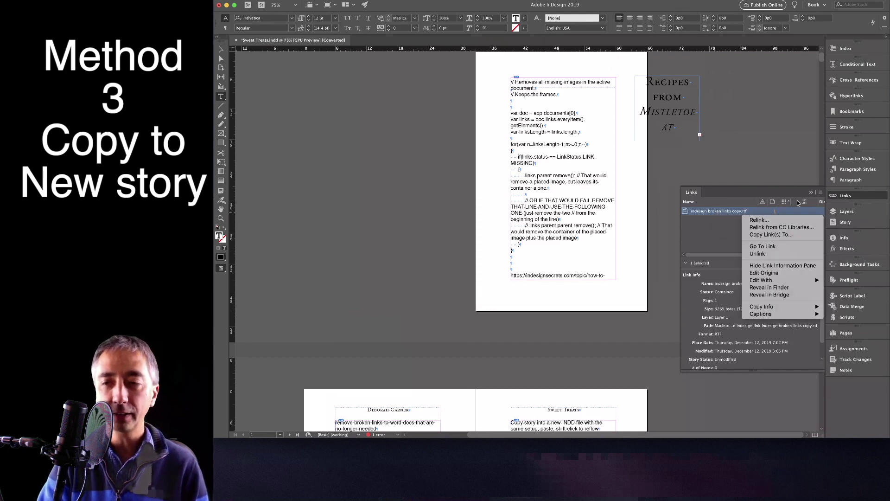
left_click(820, 191)
left_click(821, 192)
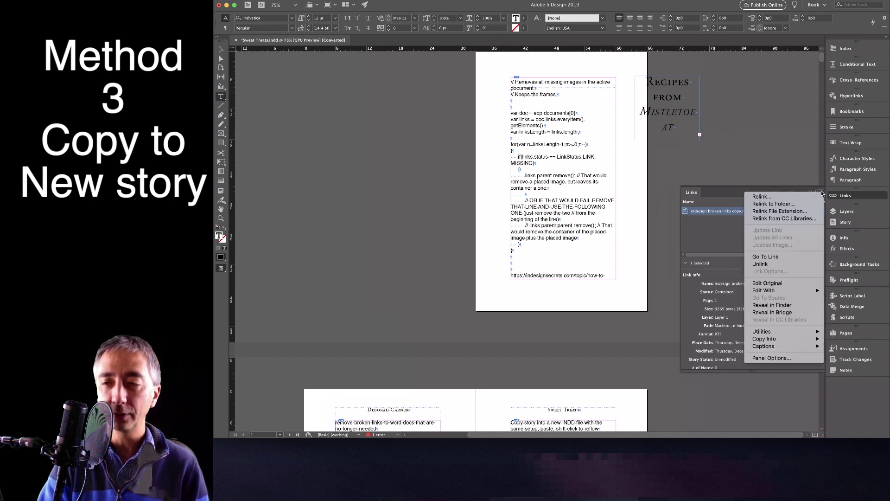
right_click(703, 213)
right_click(705, 213)
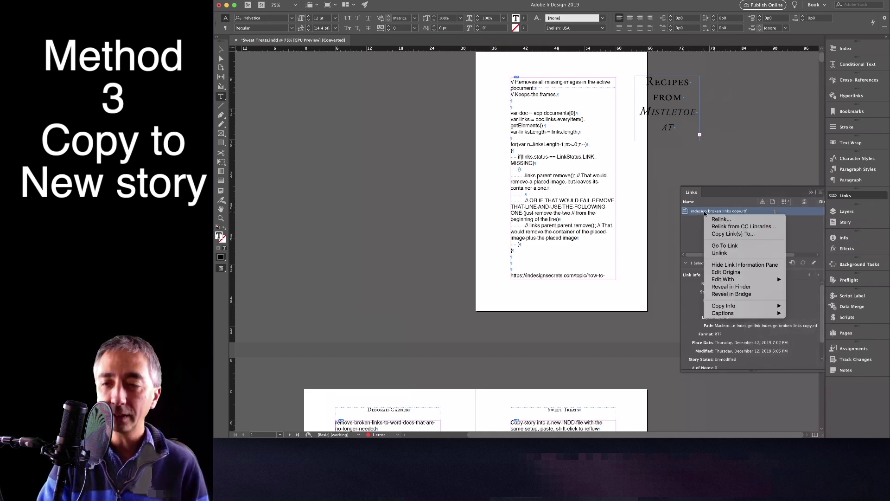
left_click(721, 253)
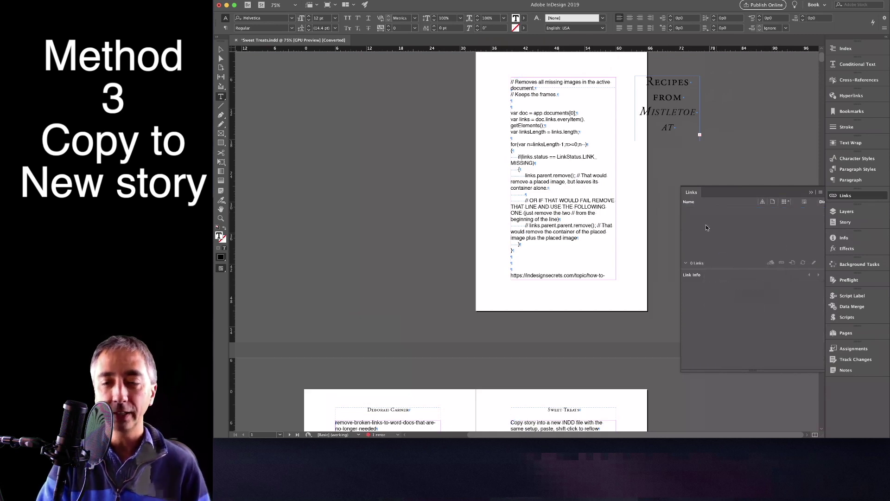
Select and delete all the code text from the threaded frames.
left_click(558, 175)
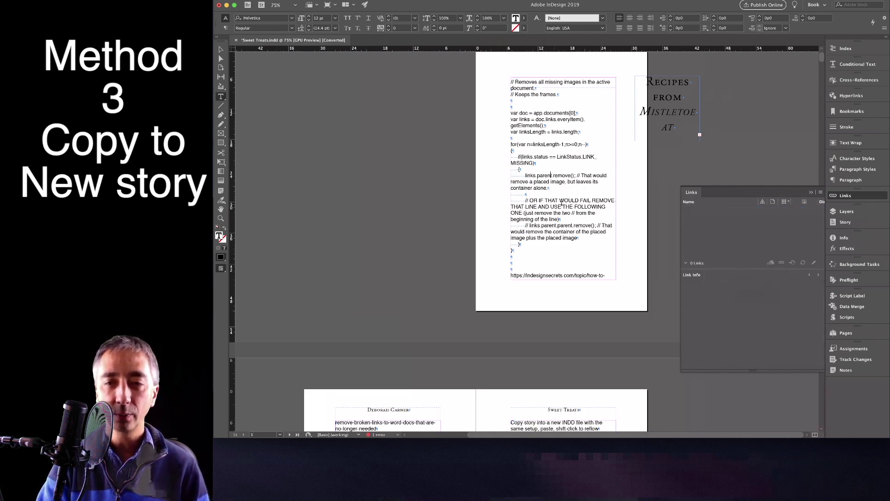
key("super+a")
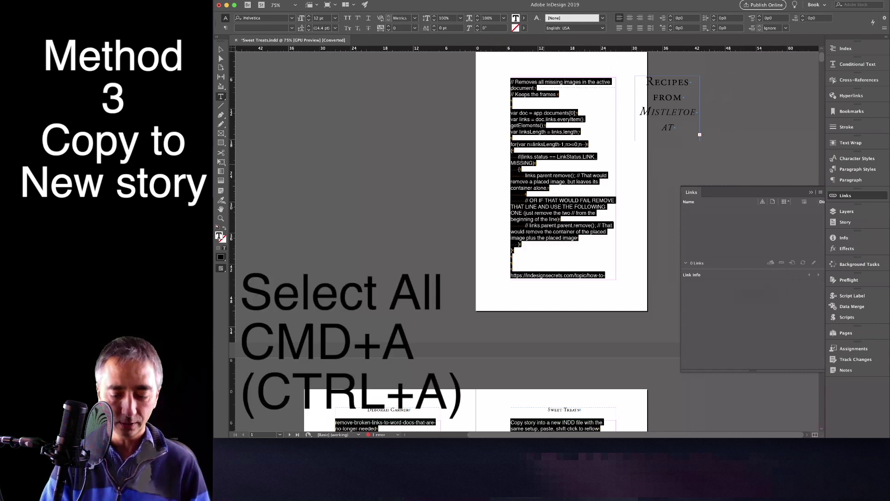
key("Delete")
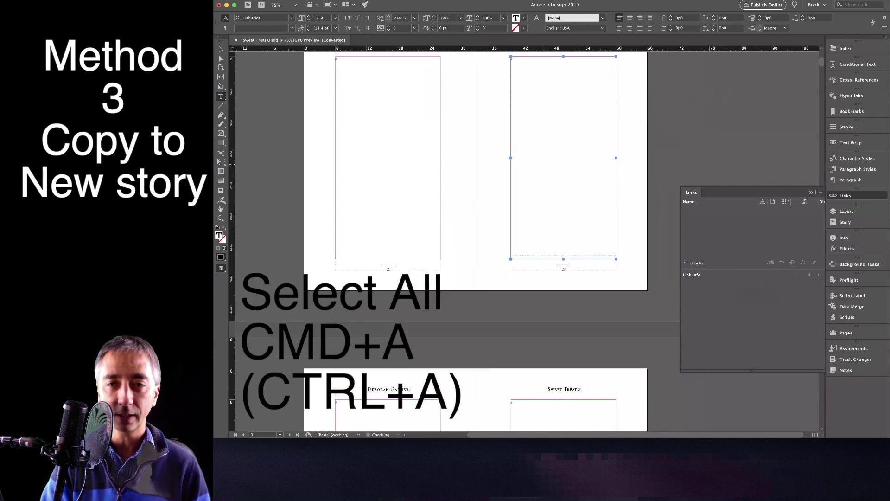
scroll(510, 232, "up", 10)
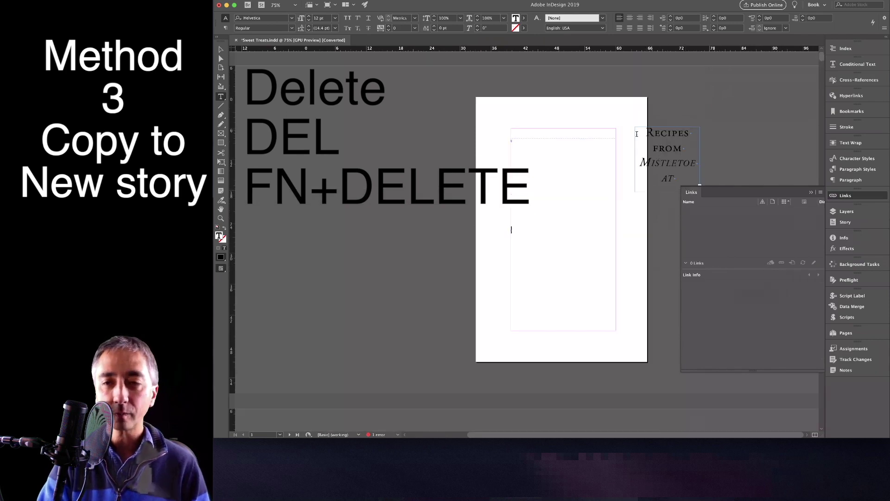
Copy the pasteboard title frame's story and paste it into the empty main frames, back on page 1.
left_click(661, 163)
key("super+a")
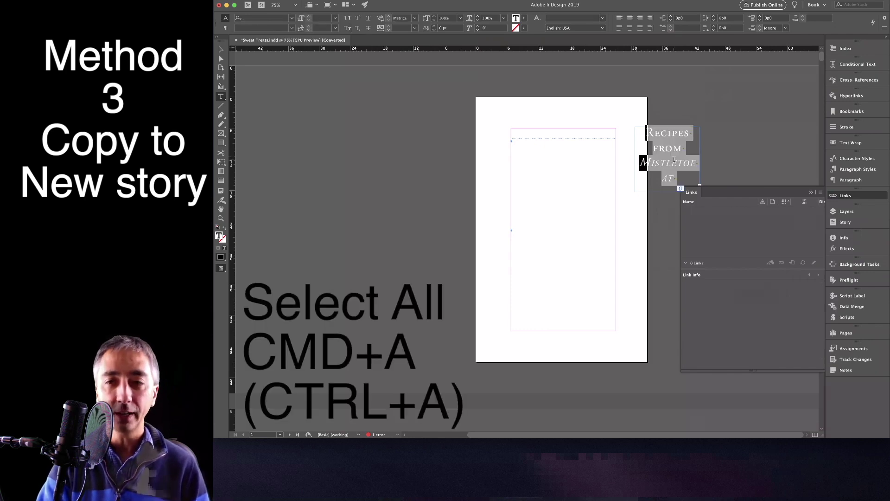
key("super+c")
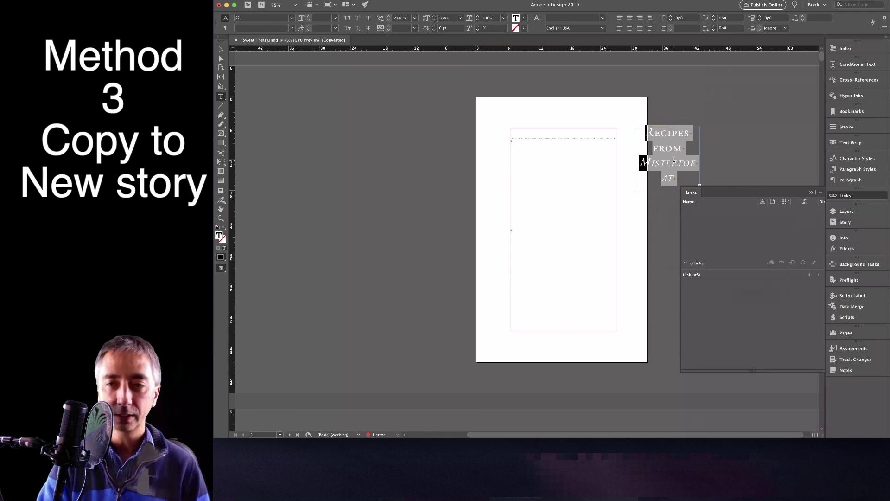
left_click(568, 159)
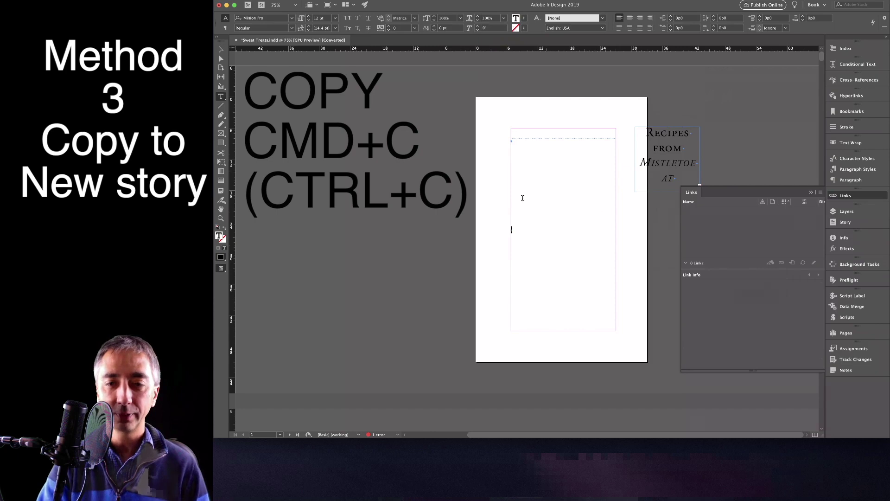
key("super")
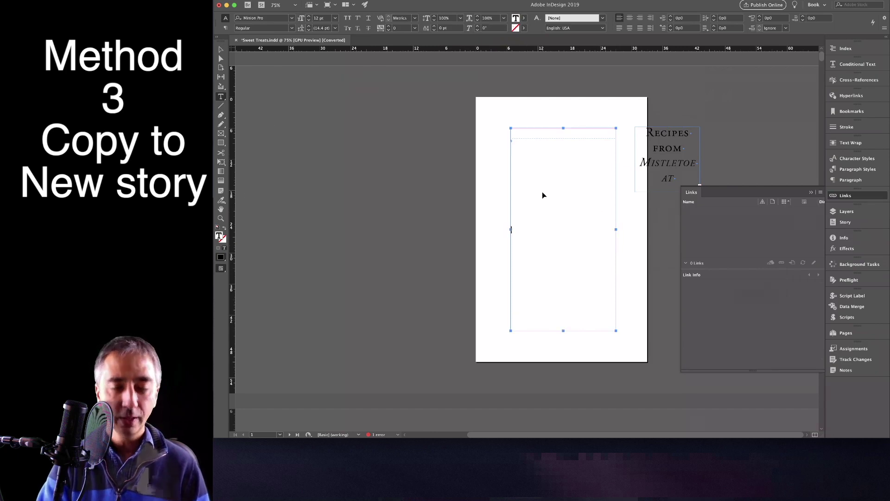
key("super+v")
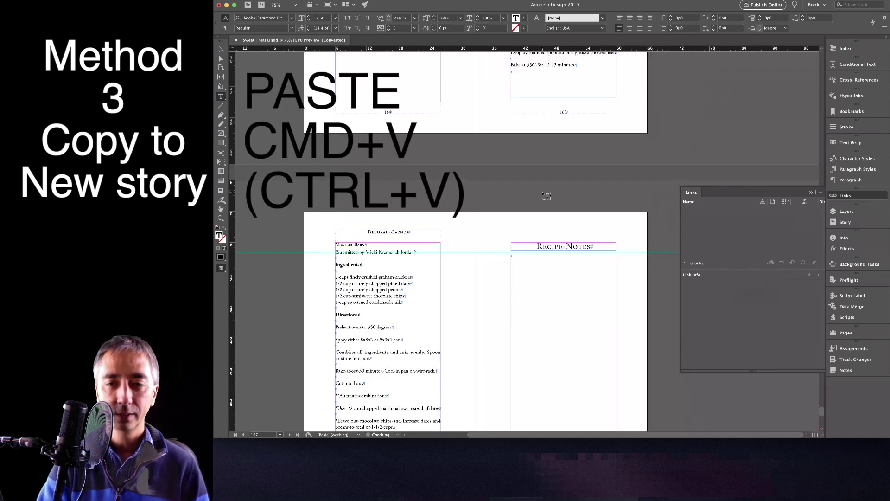
scroll(546, 196, "up", 5)
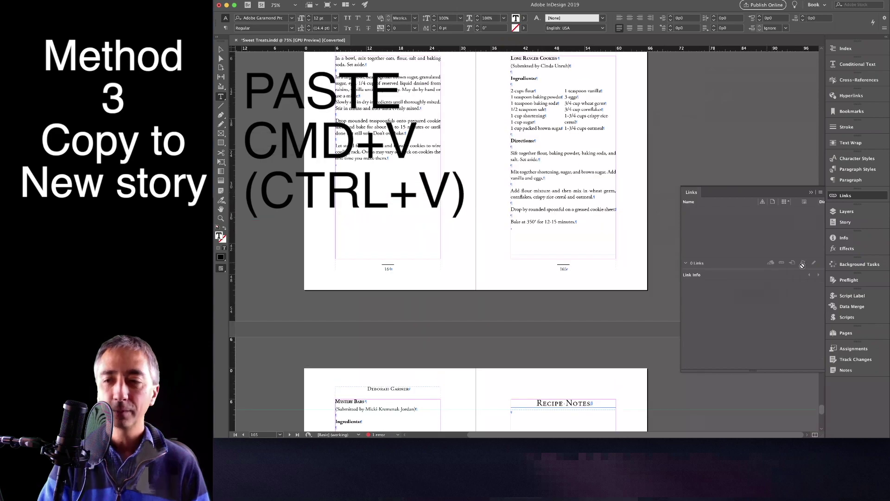
scroll(821, 163, "up", 20)
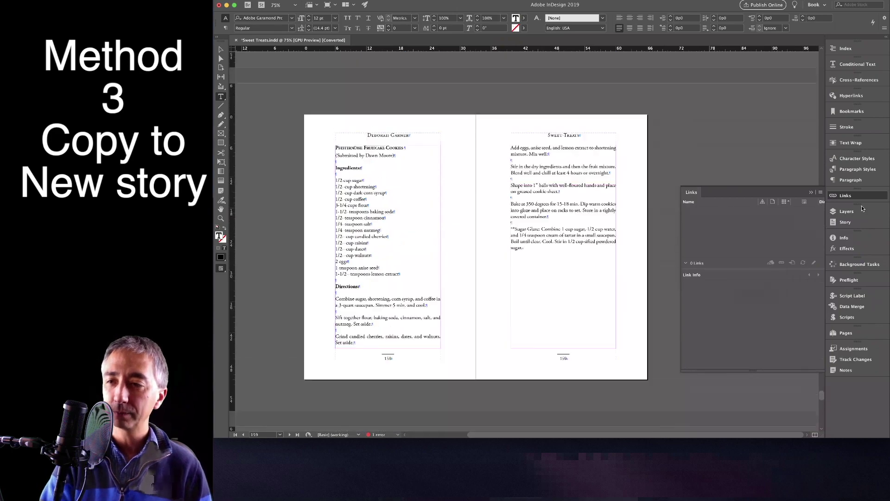
key("super+shift+Page_Up")
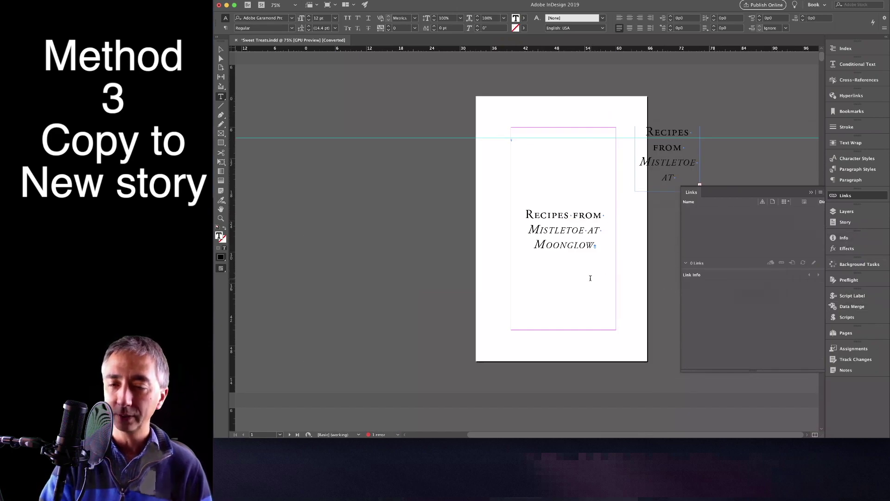
scroll(590, 278, "down", 3)
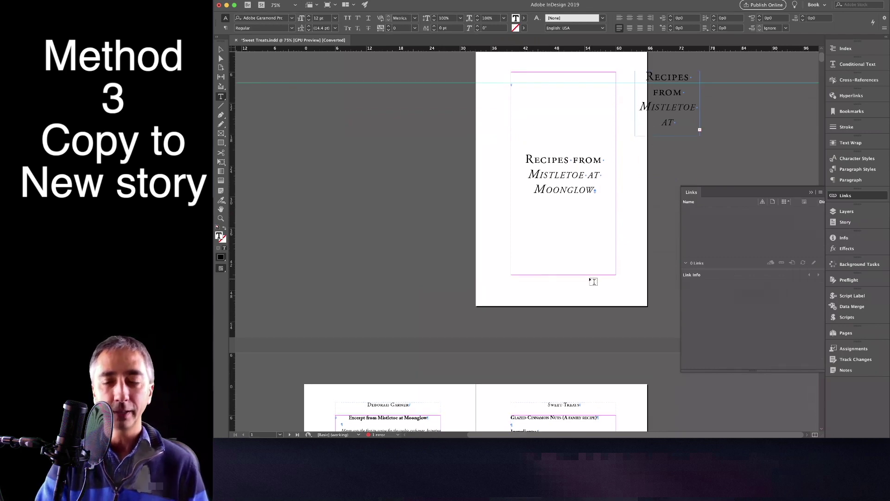
Select the small title text frame on the pasteboard and delete it.
key("Escape")
scroll(664, 168, "up", 3)
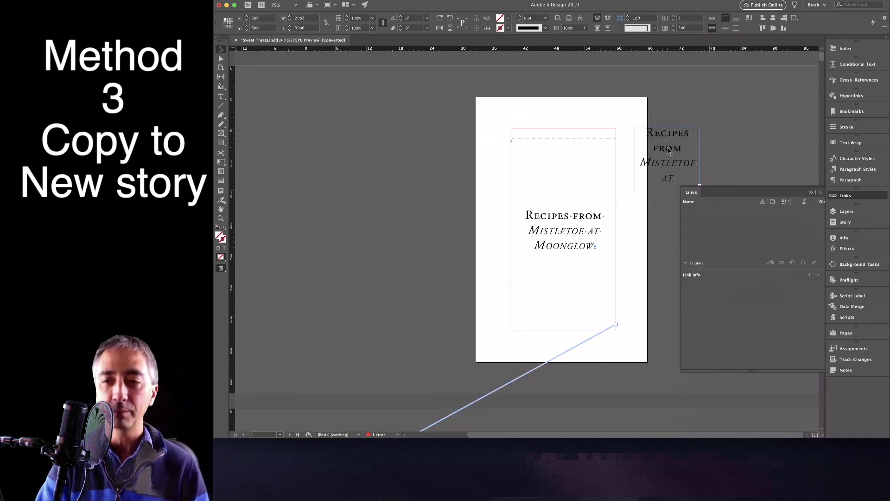
left_click(668, 152)
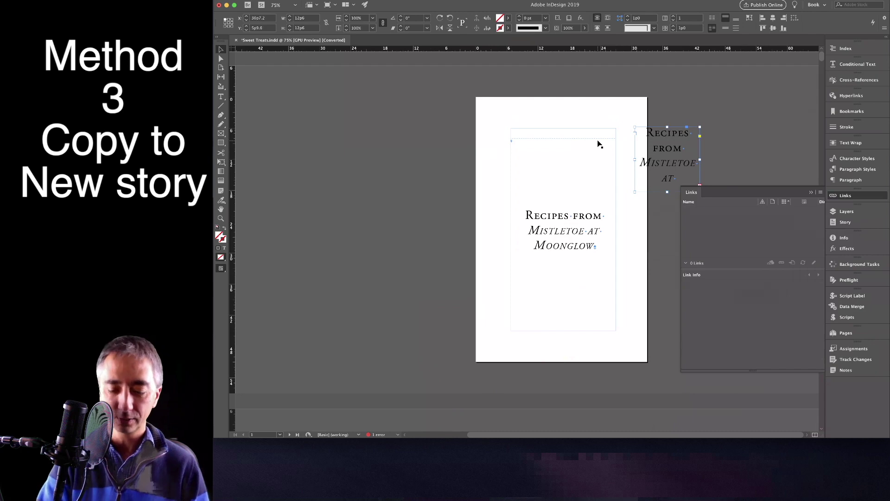
key("Delete")
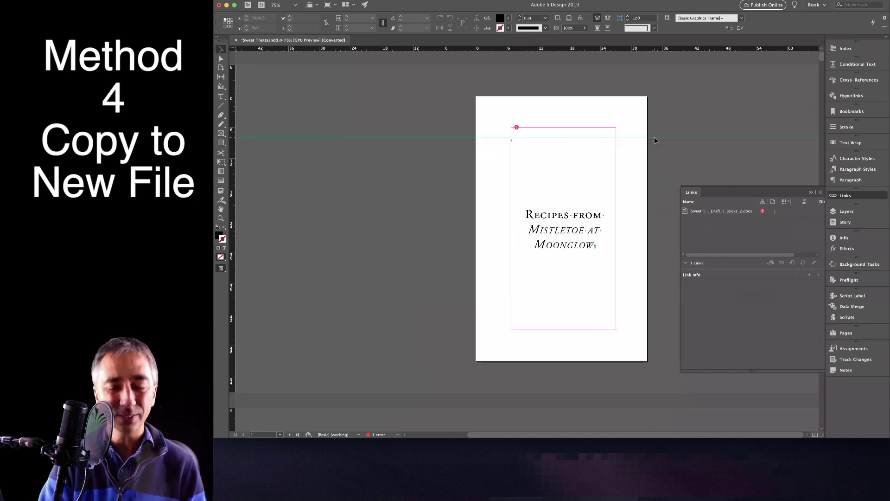
Select and copy the entire story in page 1's main frame, then start a new document.
left_click(575, 153)
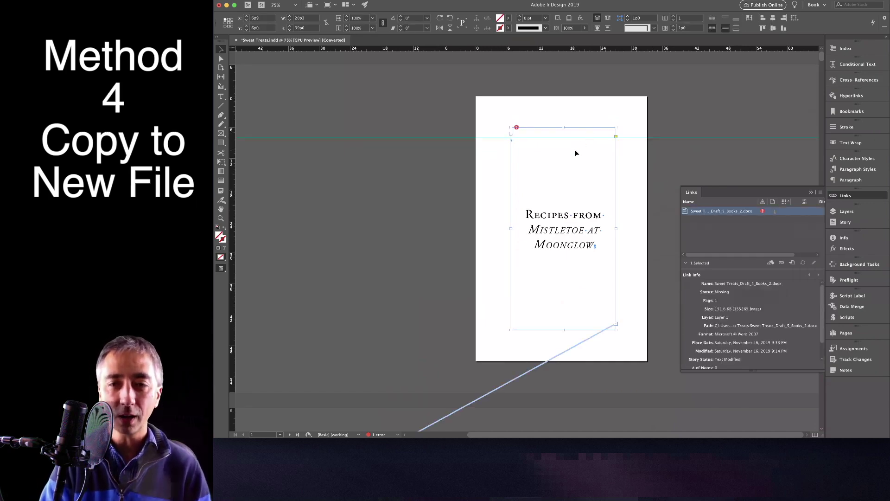
double_click(568, 185)
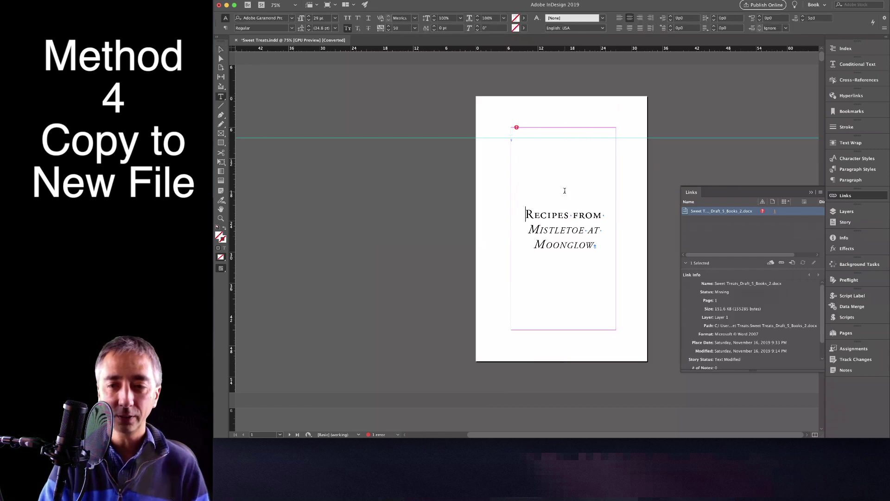
key("super+a")
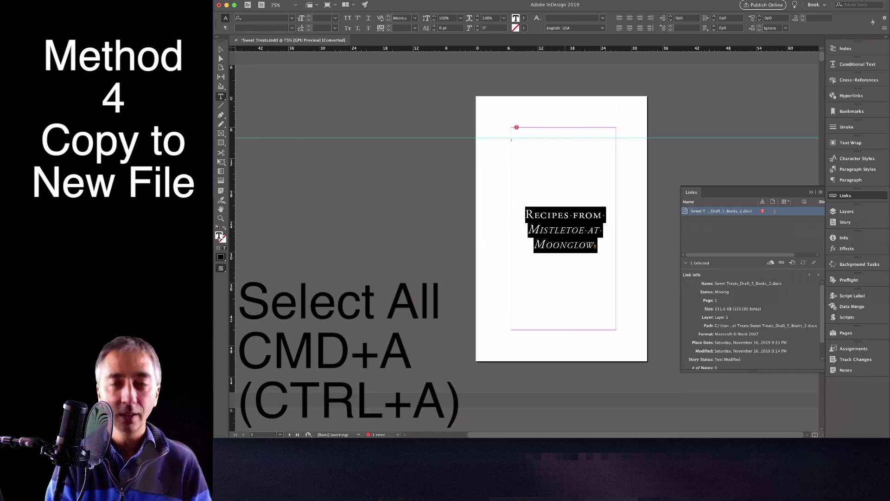
key("super+minus")
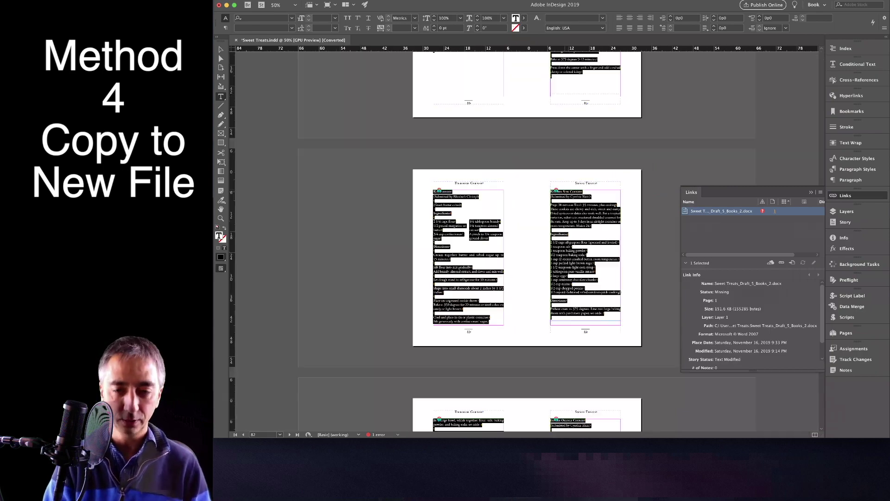
scroll(564, 189, "up", 15)
key("super+c")
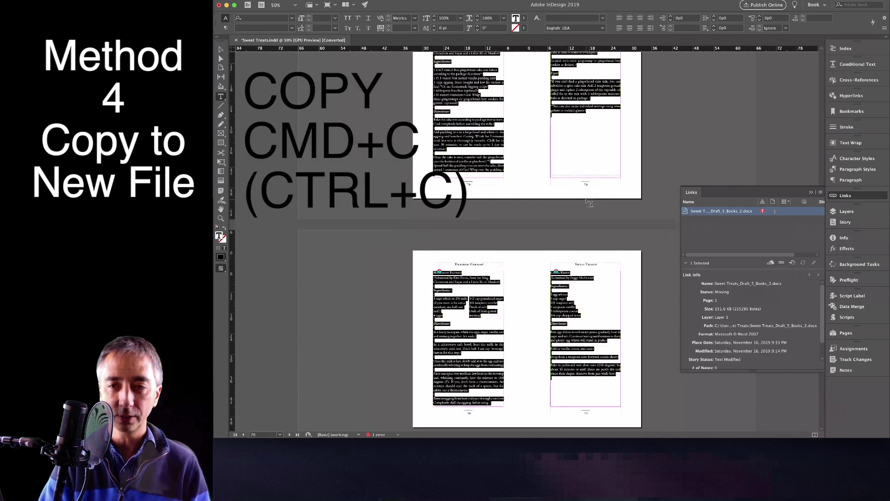
key("super+n")
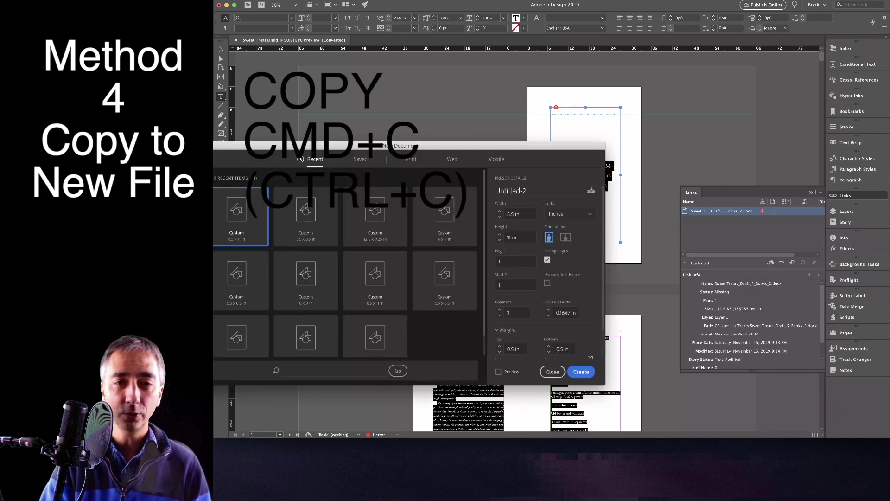
Create the 200-page document using the Custom 5.5 x 8.5 in preset.
left_click(315, 224)
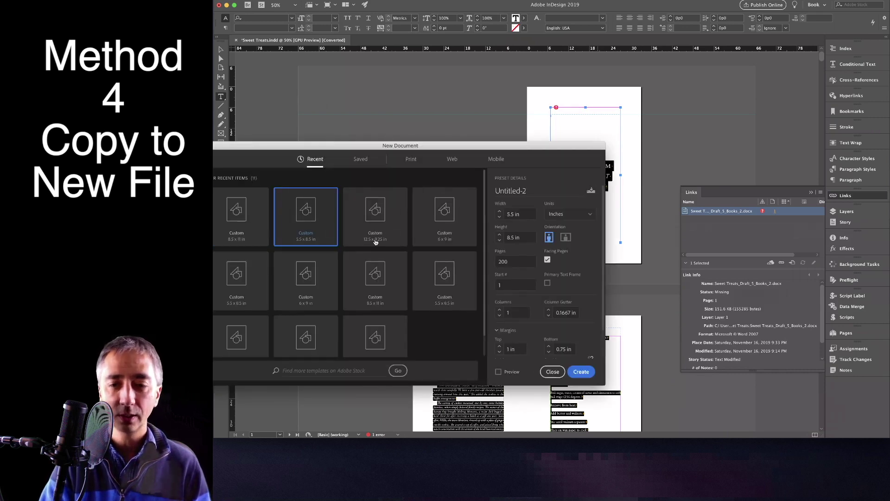
scroll(529, 235, "down", 3)
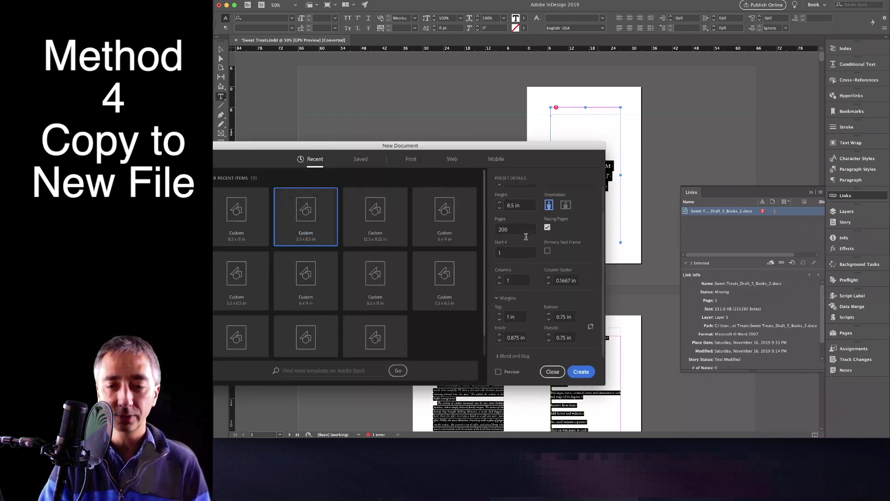
left_click(582, 372)
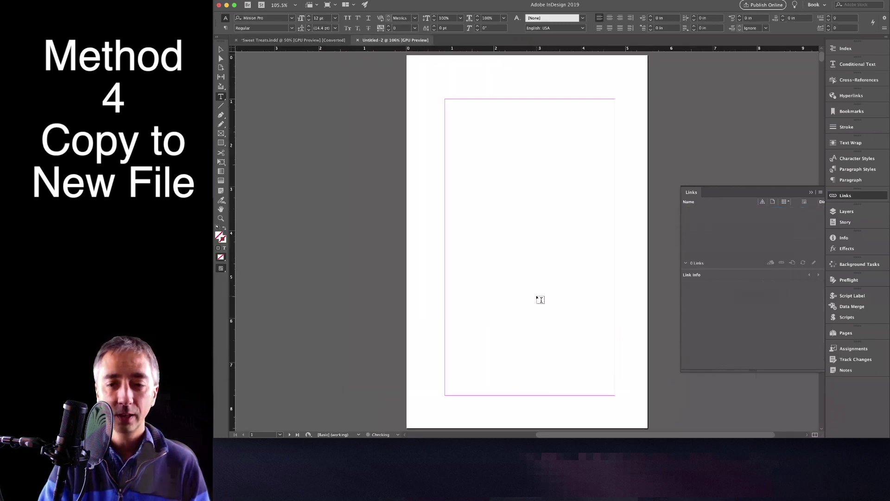
Paste the copied story and fit its frame to page 1's margins.
key("super+v")
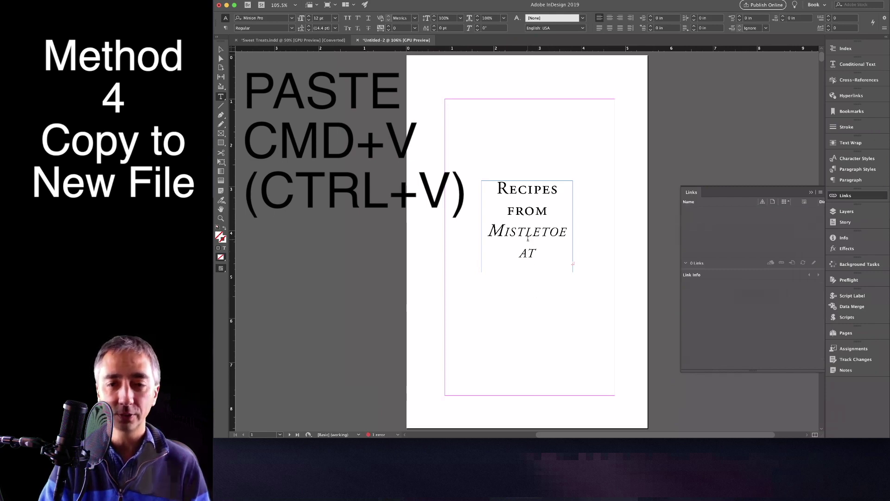
key("v")
left_click_drag(532, 242, 496, 160)
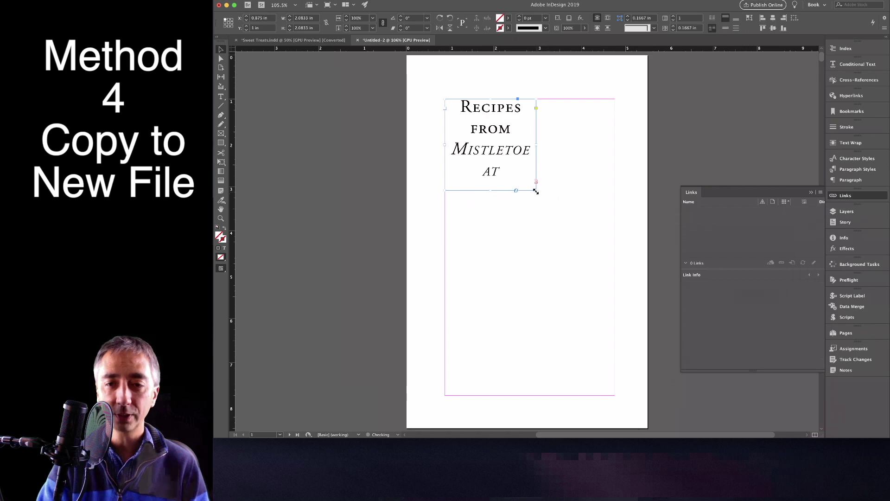
left_click_drag(535, 191, 615, 395)
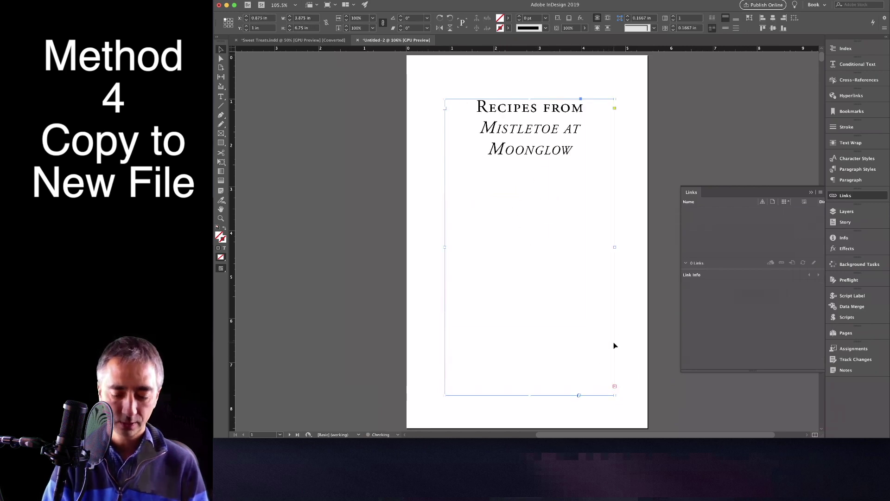
key("super+minus")
key("super+minus")
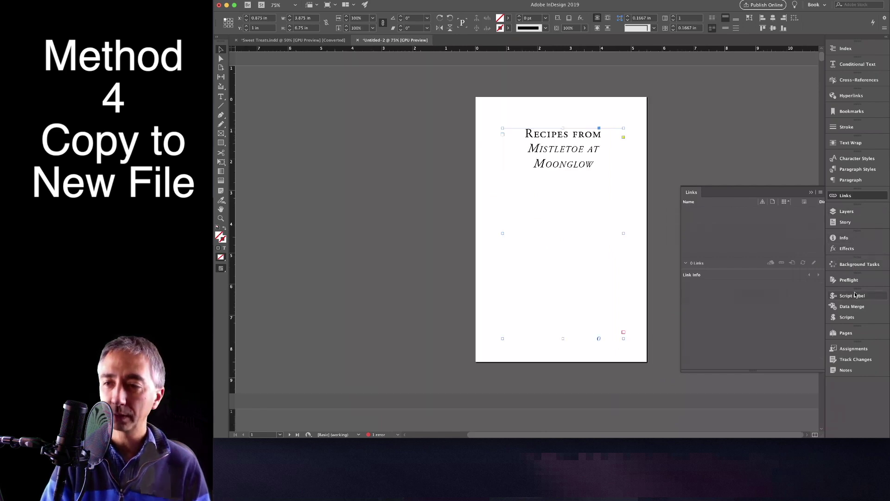
Open the Pages panel and float it over the canvas.
left_click(845, 332)
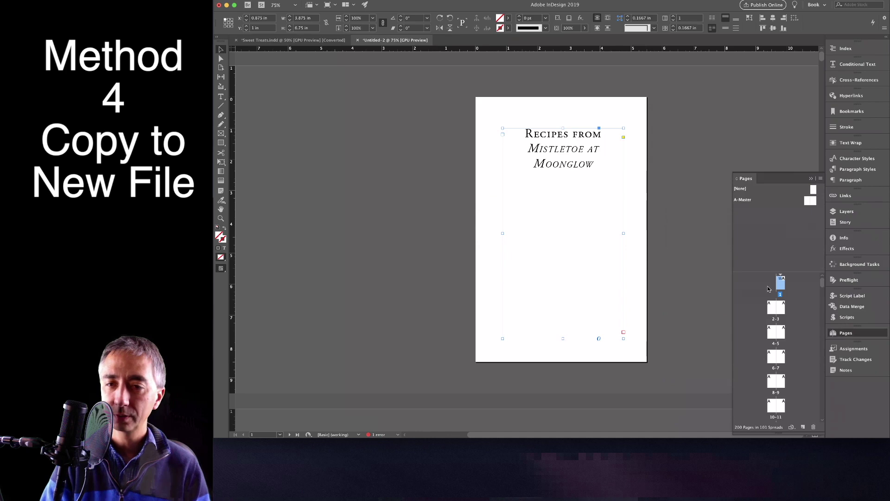
left_click_drag(782, 179, 305, 103)
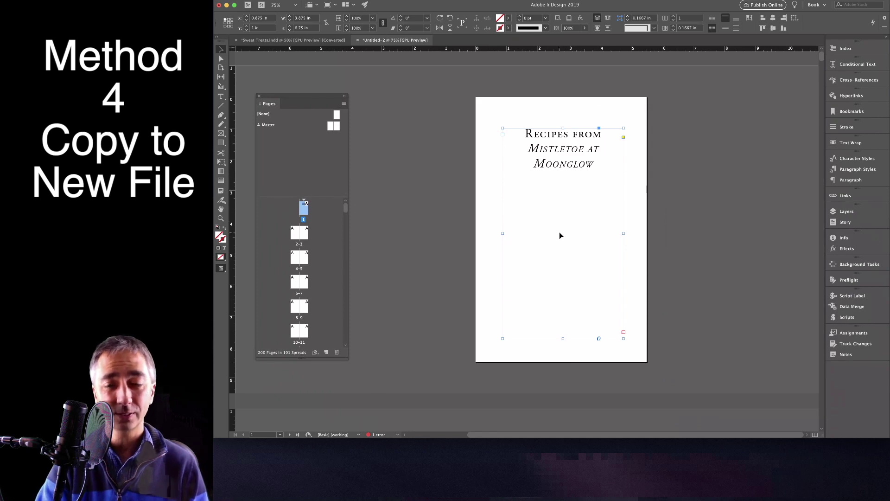
scroll(457, 294, "down", 4)
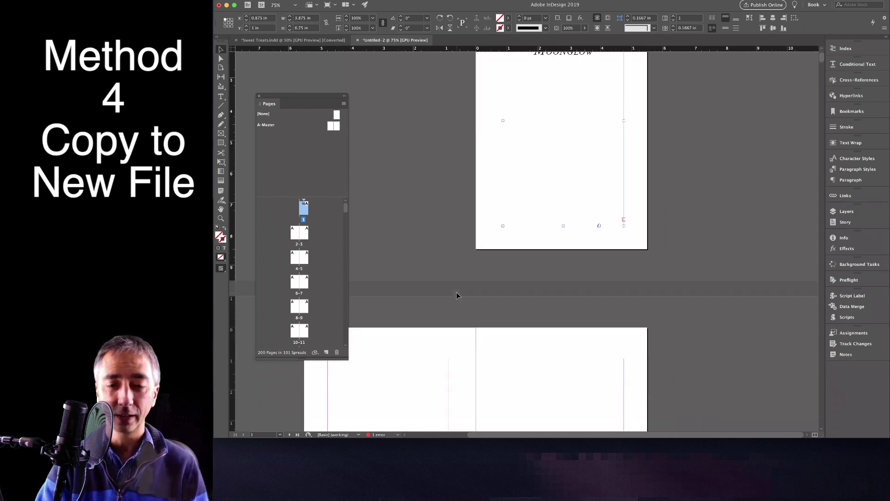
Autoflow the overset text from page 1's out-port across the following pages.
left_click(624, 219)
scroll(582, 238, "down", 4)
scroll(583, 239, "left", 3)
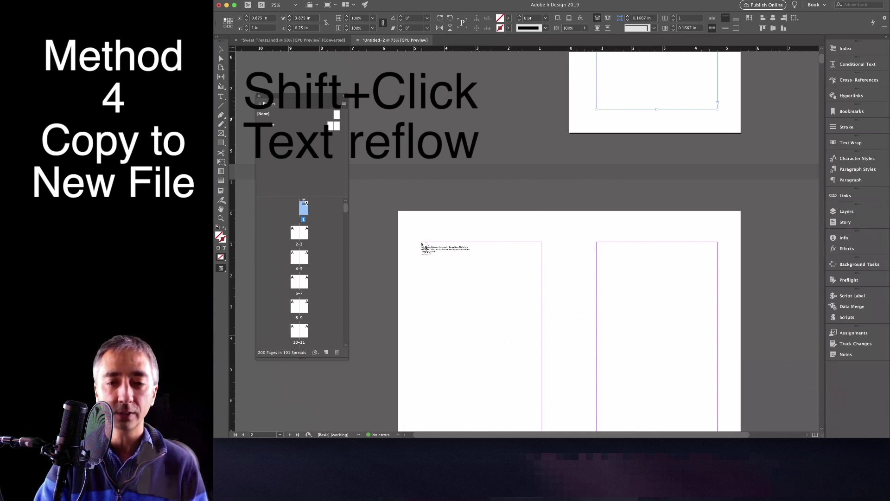
left_click(422, 244, "shift")
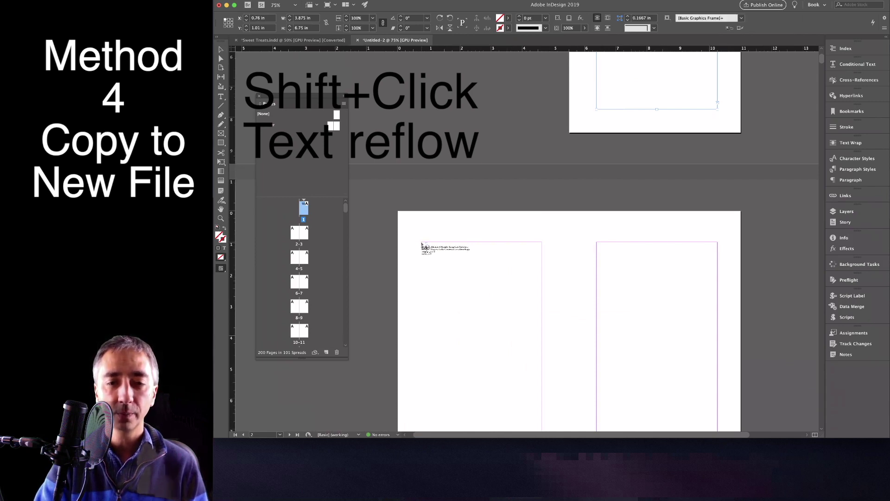
scroll(516, 259, "up", 4)
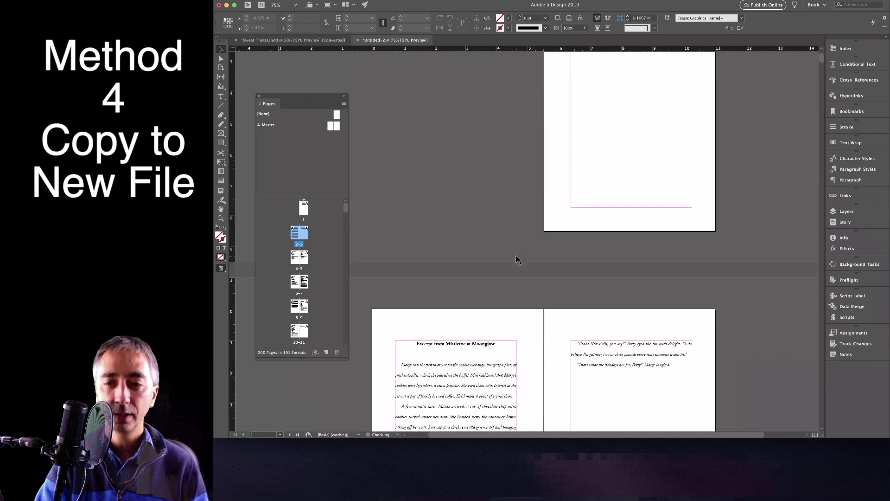
scroll(516, 259, "up", 3)
scroll(512, 256, "down", 8)
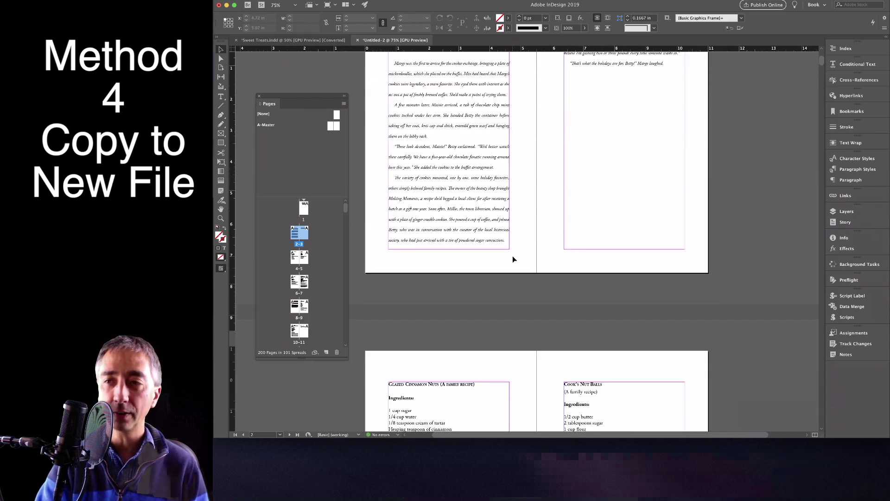
mouse_move(822, 61)
left_mouse_down()
mouse_move(824, 395)
mouse_move(803, 82)
mouse_move(809, 55)
left_mouse_up()
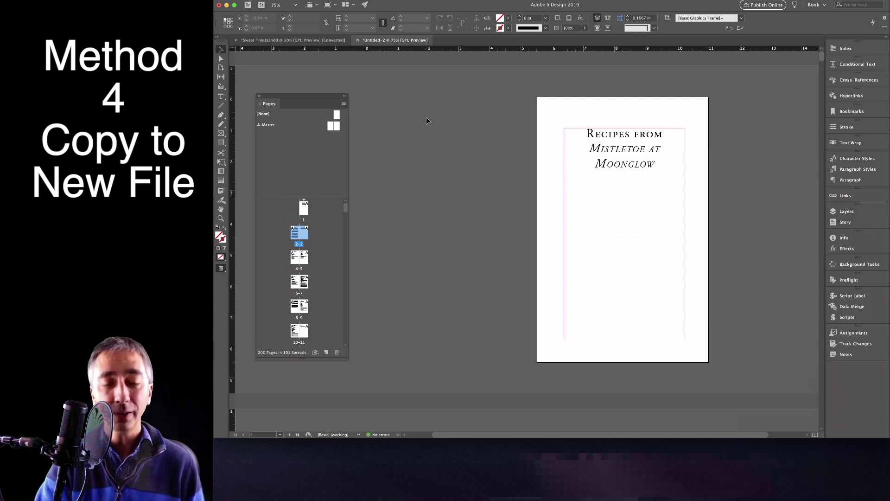
Close Untitled-2 without saving its changes.
left_click(358, 41)
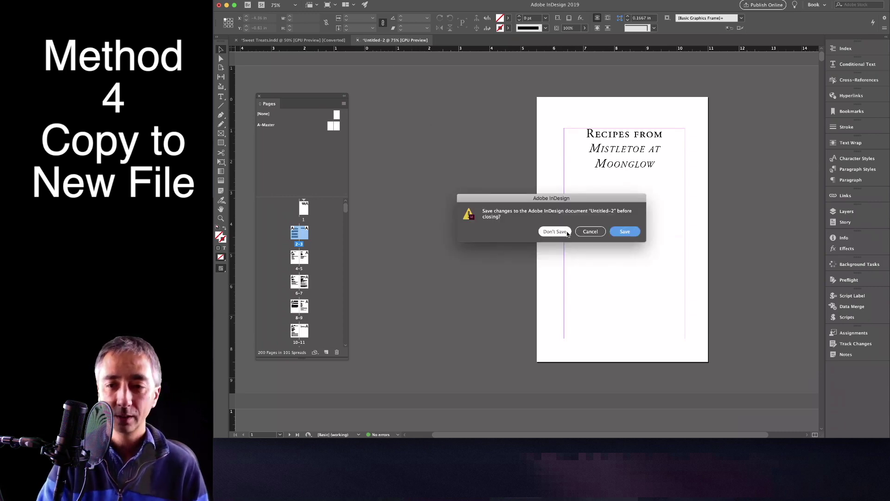
left_click(555, 231)
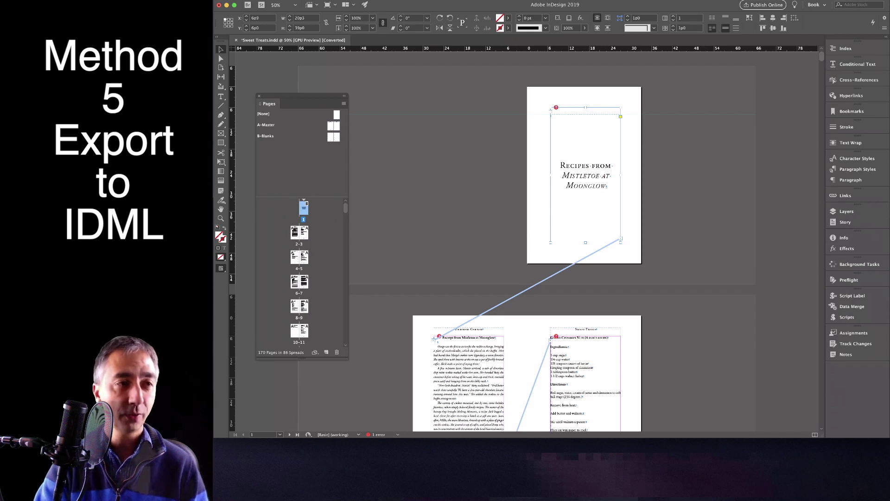
Save a copy as Sweet Treats.idml in InDesign CS4 or later (IDML) format.
key("super+shift+s")
left_click(459, 285)
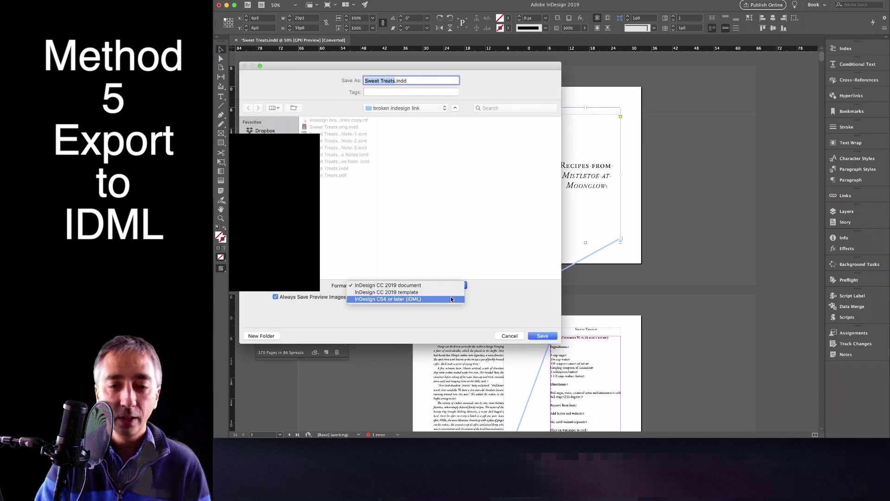
key("Escape")
left_click(451, 300)
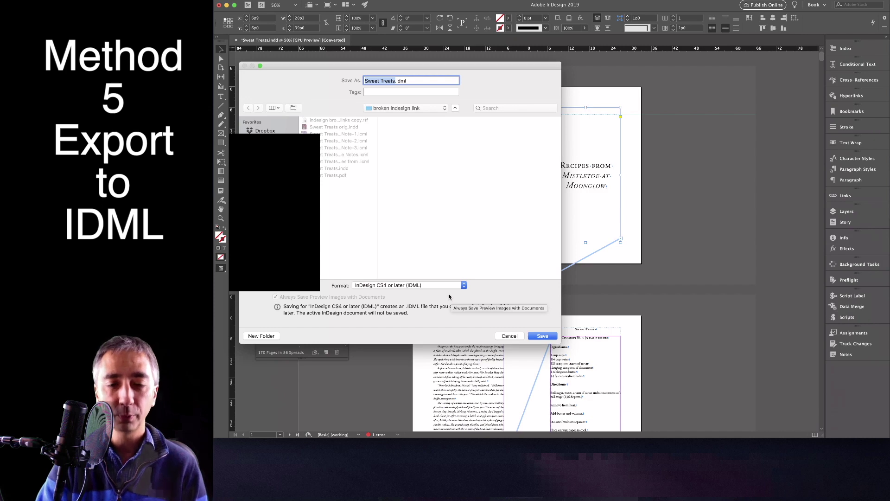
left_click(542, 335)
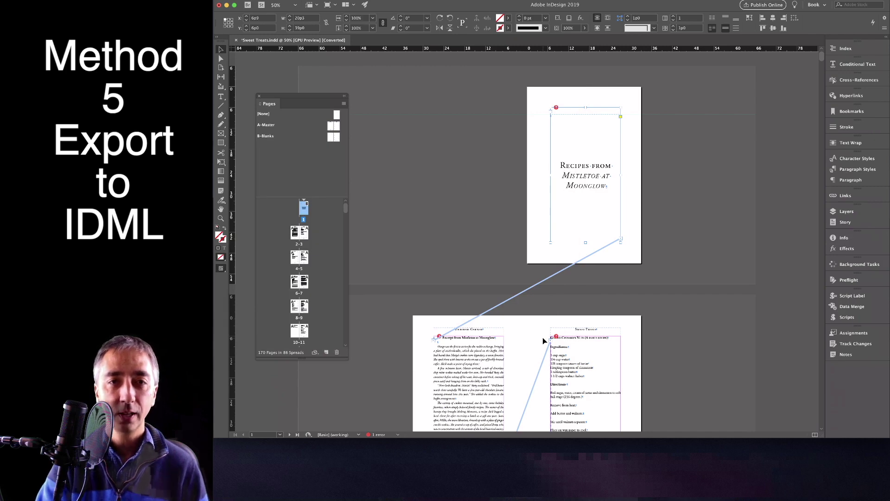
Open Sweet Treats.idml from Finder and accept the missing-link warning.
key("super+Tab")
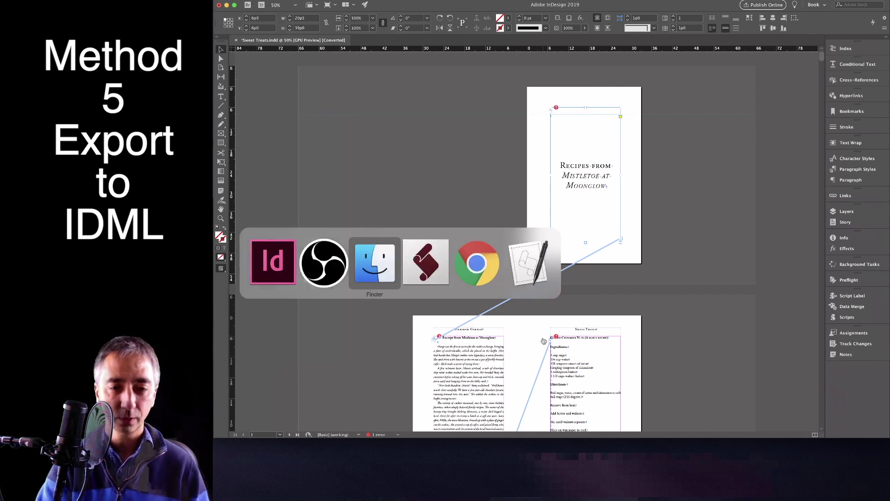
key("super+Tab")
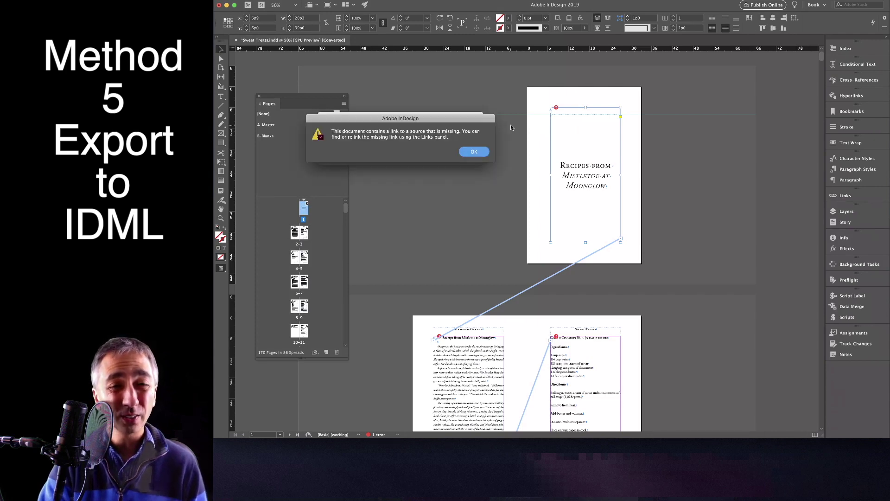
left_click(471, 150)
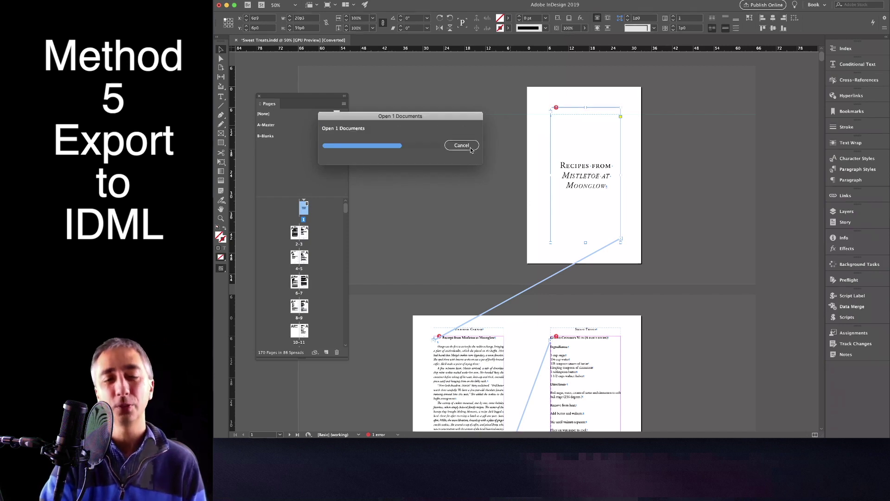